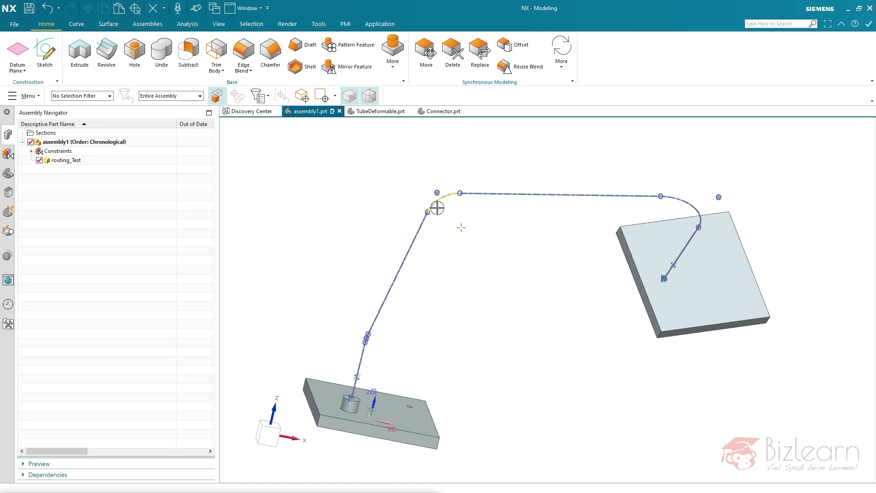
Step: Examine the routed tube's bends and straight sections between the two plates
scroll(446, 201, "up", 5)
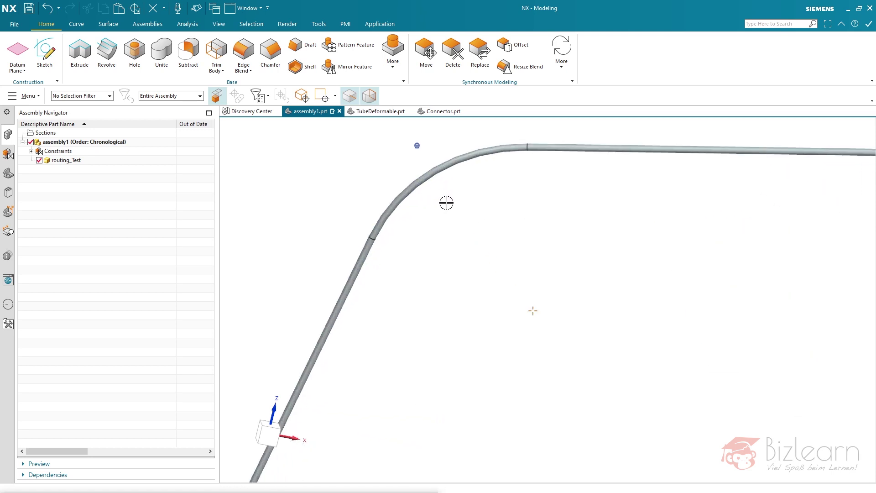
scroll(482, 211, "down", 3)
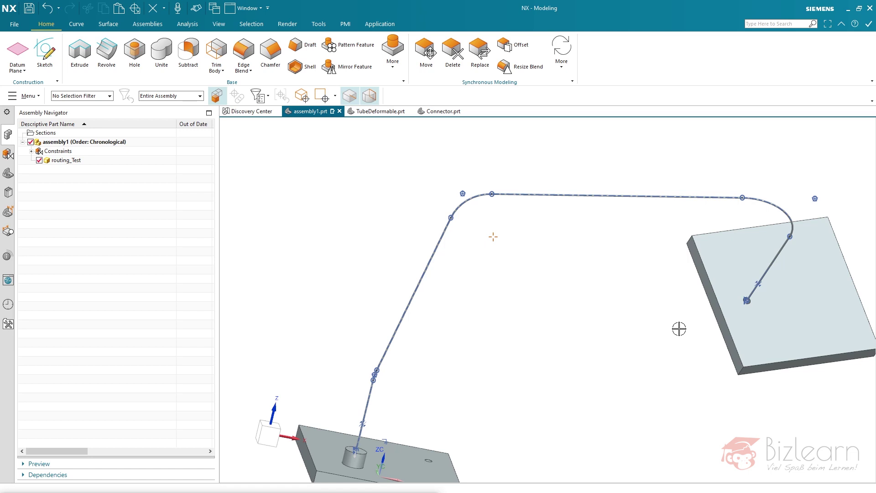
scroll(334, 192, "up", 1)
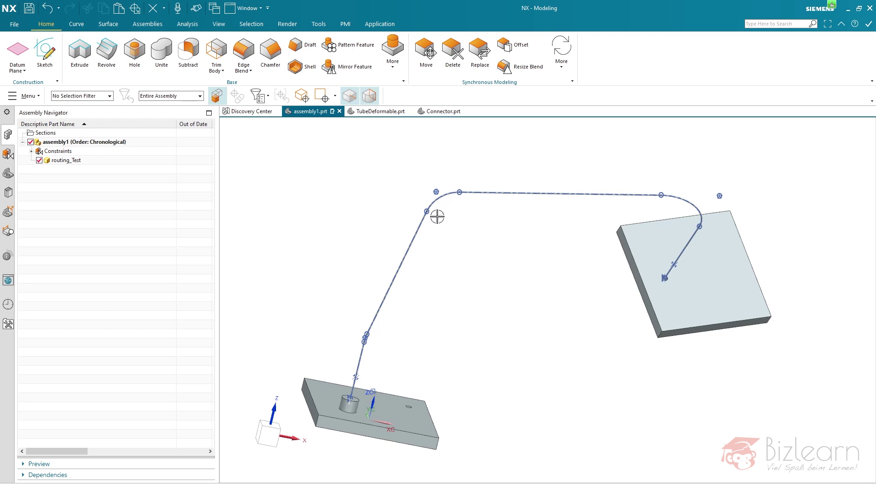
scroll(435, 215, "down", 6)
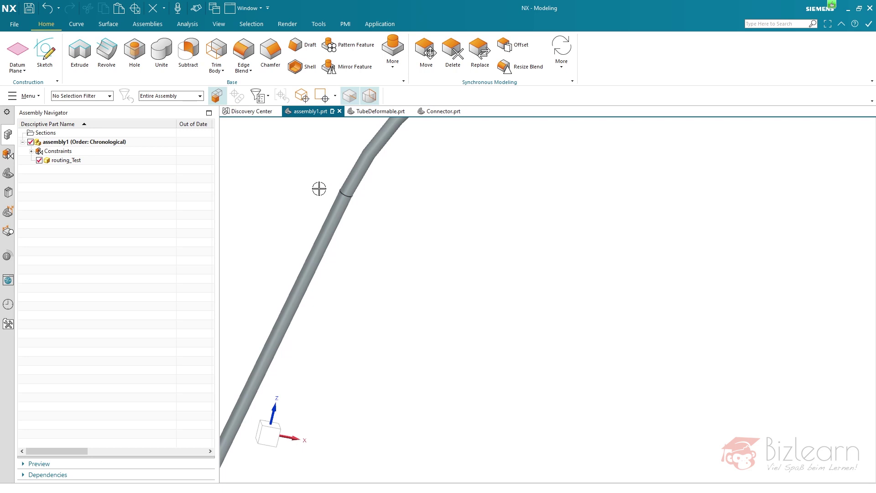
scroll(397, 239, "up", 3)
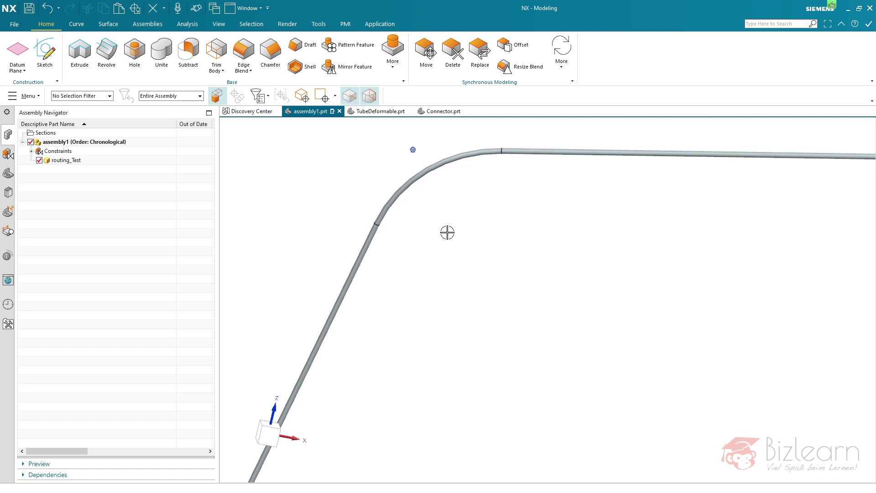
scroll(447, 232, "up", 2)
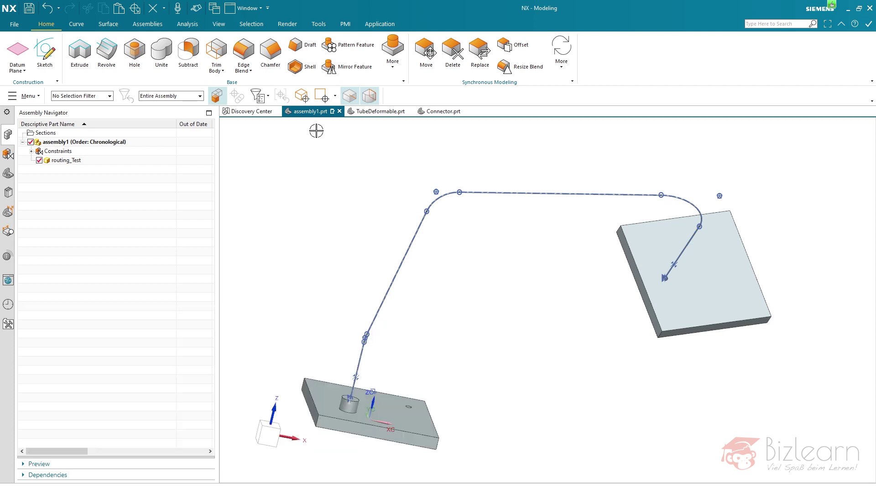
Step: Delete the existing tube stock from the route, keeping the route curves, and fit the whole assembly in view
scroll(413, 187, "up", 5)
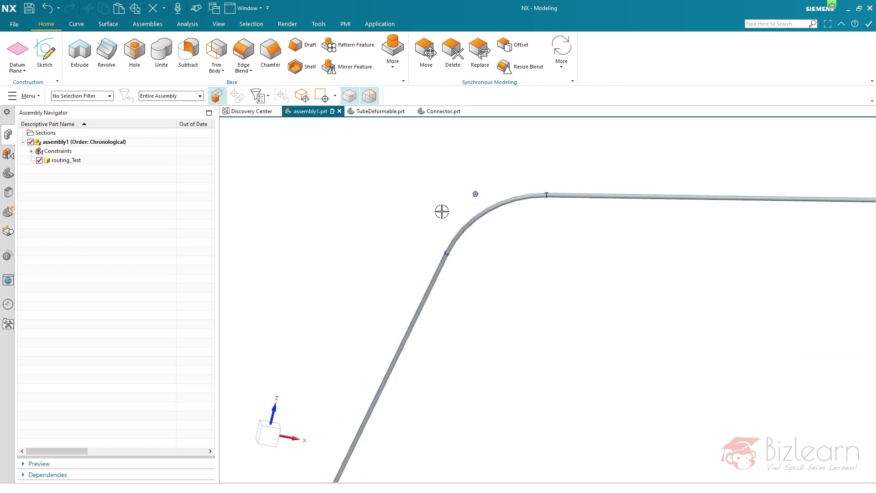
scroll(447, 281, "up", 5)
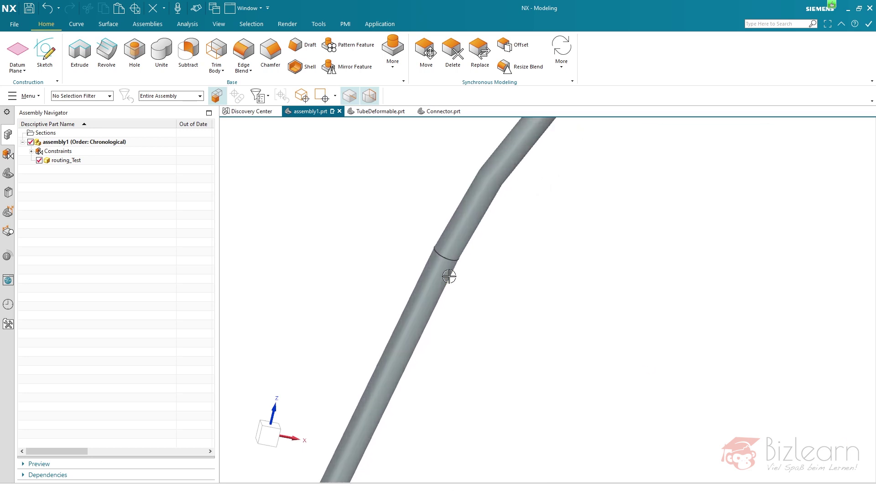
left_click(448, 276)
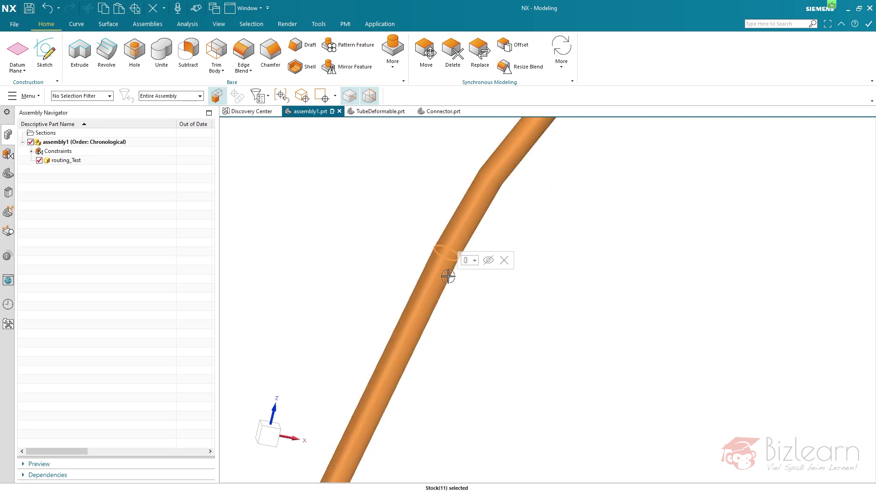
left_click(504, 260)
key("ctrl+f")
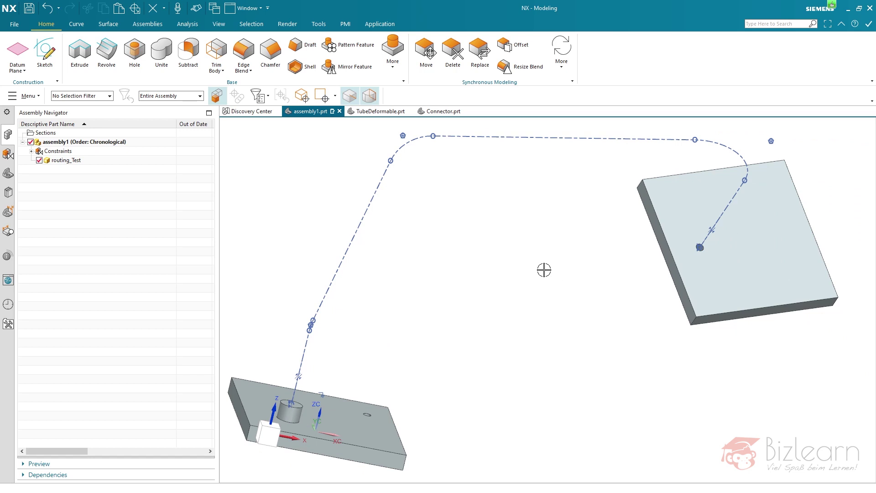
key("Home")
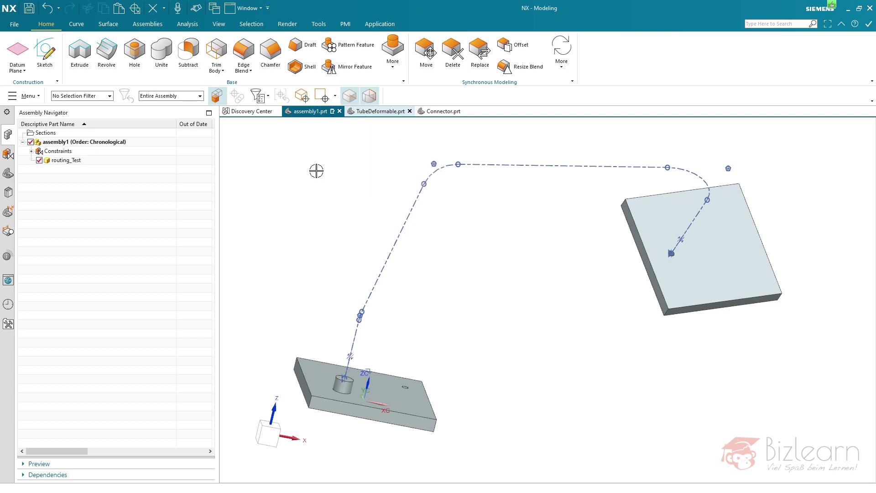
Step: Add the loaded part TubeDeformable.prt as a component, placed in the free space beside the route
left_click(145, 25)
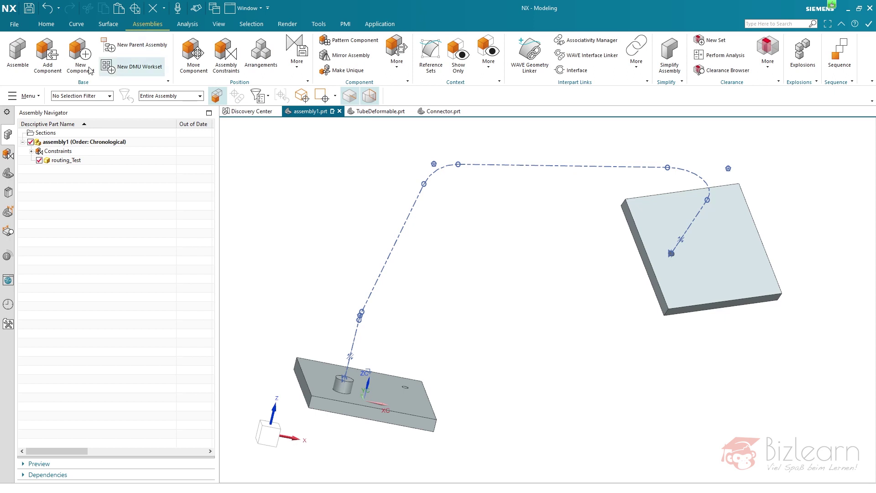
left_click(48, 52)
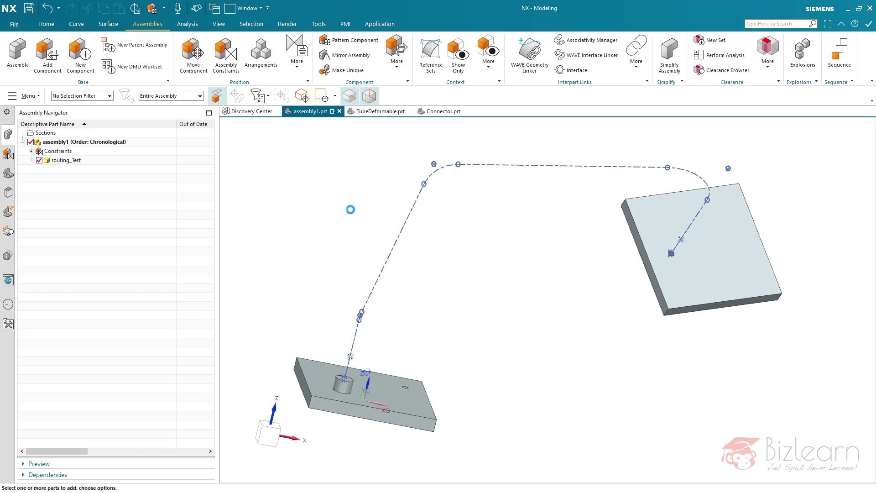
mouse_move(577, 152)
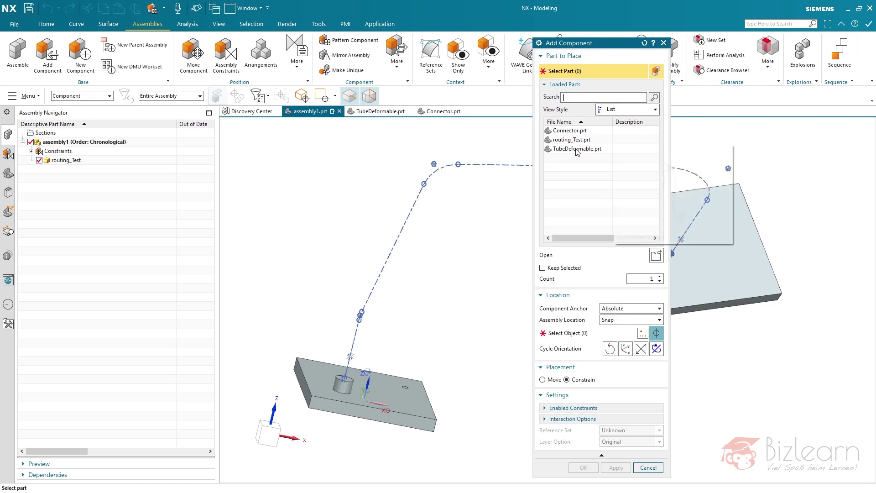
left_click(577, 150)
left_click(567, 332)
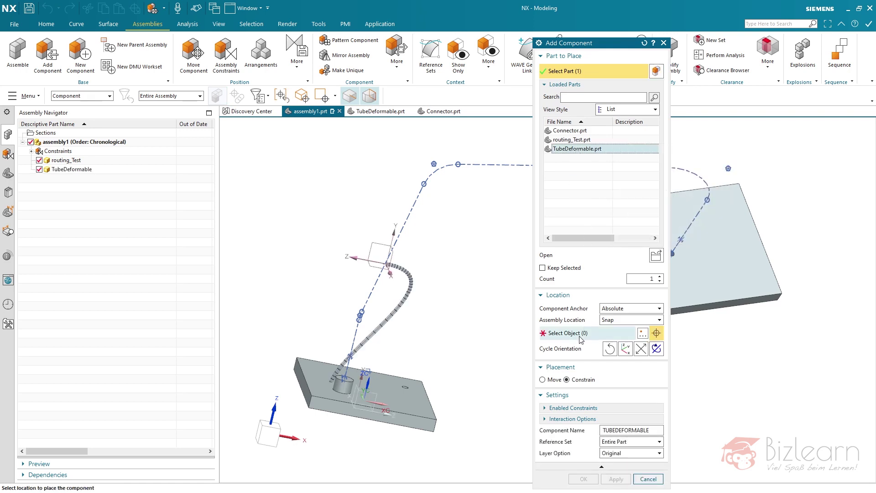
left_click(450, 284)
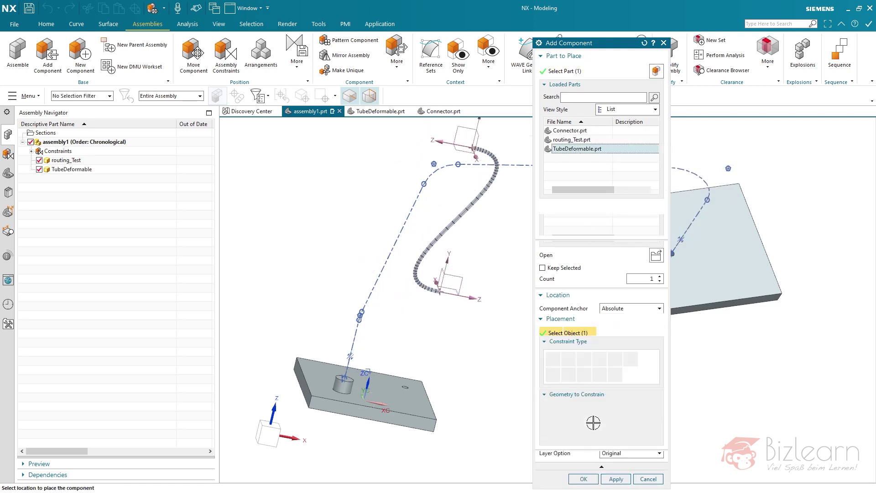
left_click(583, 478)
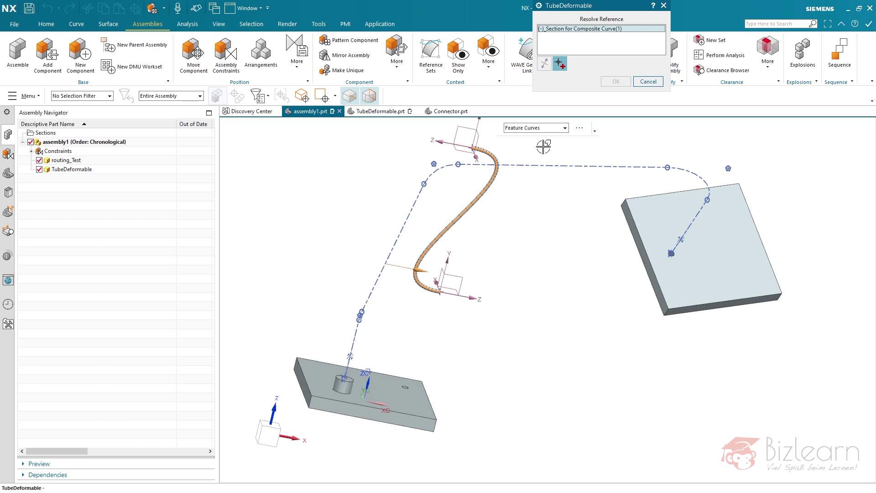
Step: Resolve the tube's composite curve reference by selecting the whole route line with the Tangent Curves rule
left_click(554, 128)
left_click(540, 164)
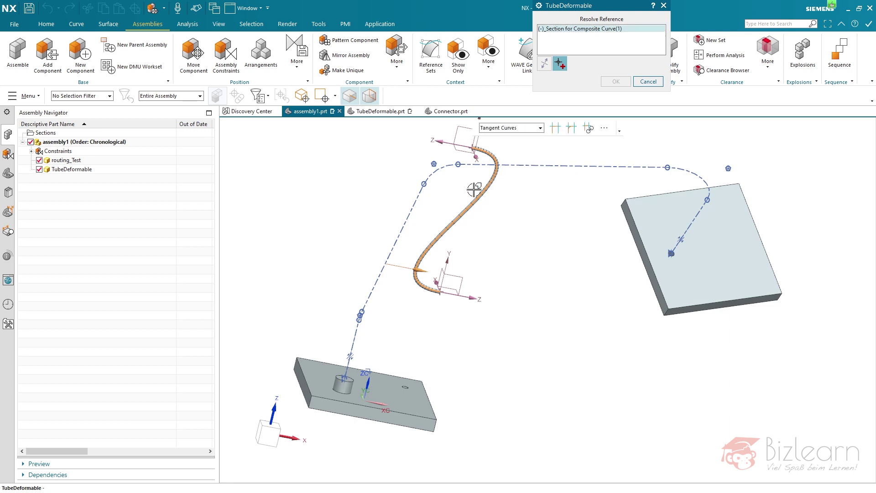
left_click(540, 128)
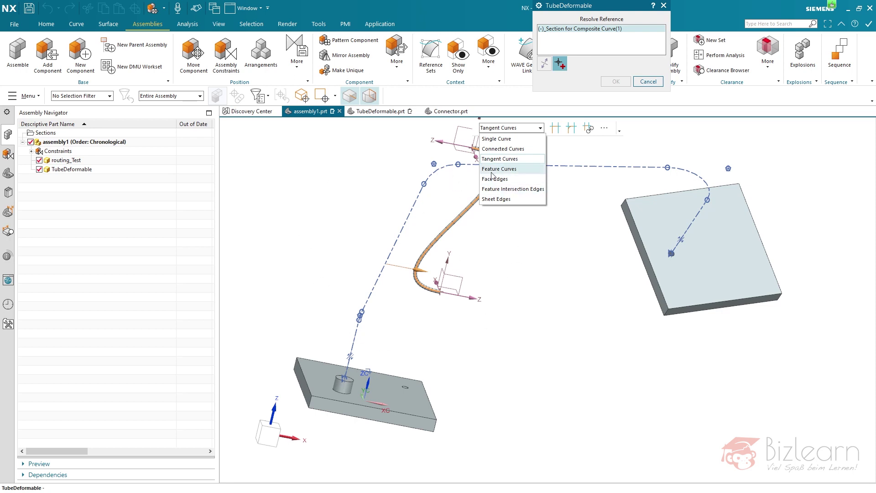
left_click(502, 158)
left_click(397, 245)
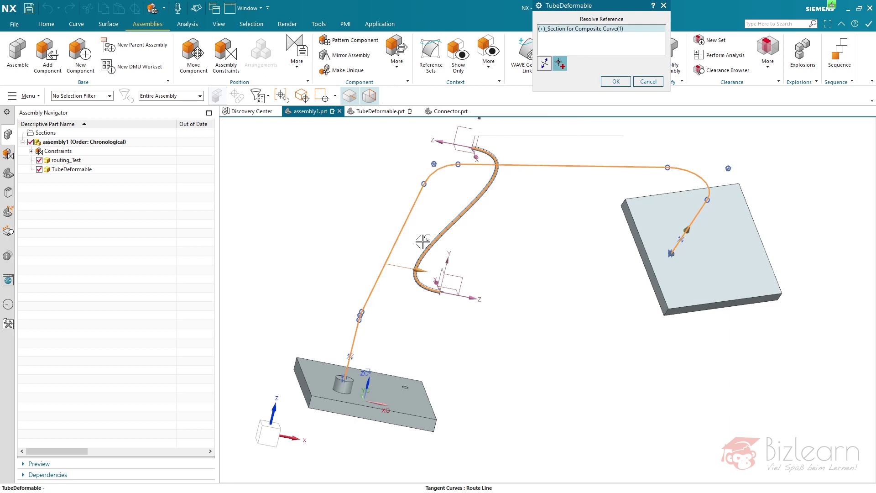
left_click(616, 81)
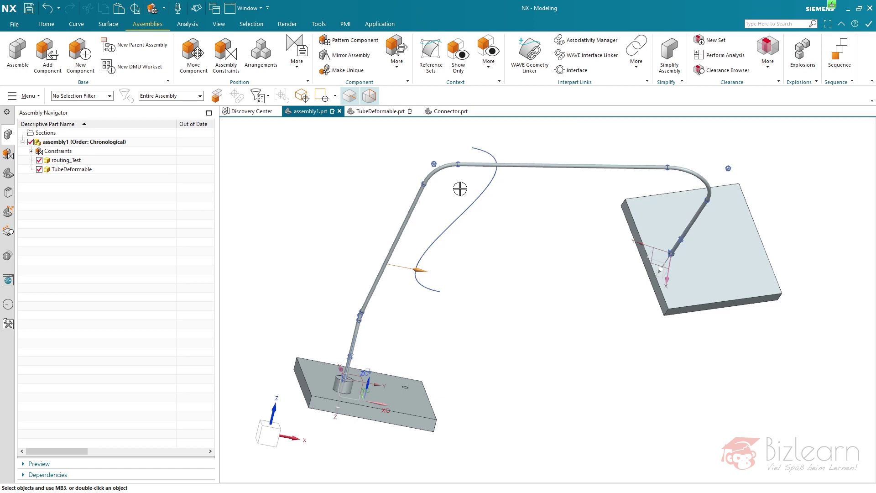
Step: Inspect the TubeDeformable component in the assembly and the separate Connector part, and return to assembly1
left_click(73, 170)
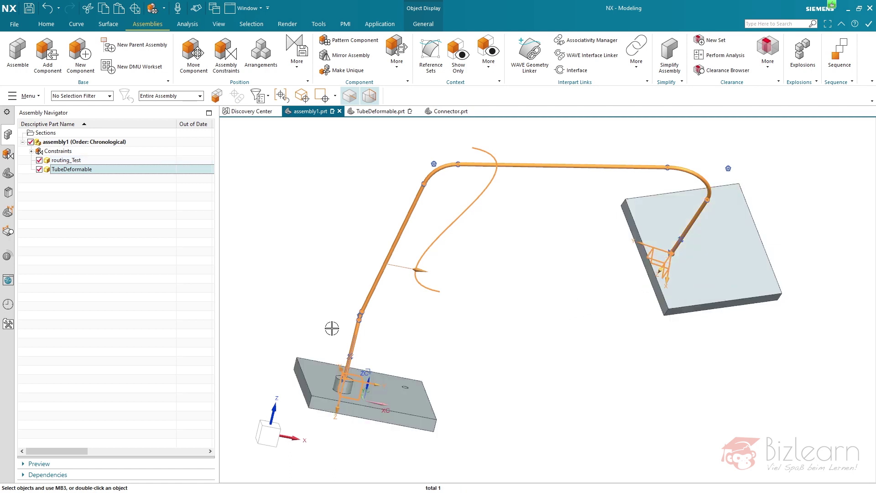
left_click(201, 306)
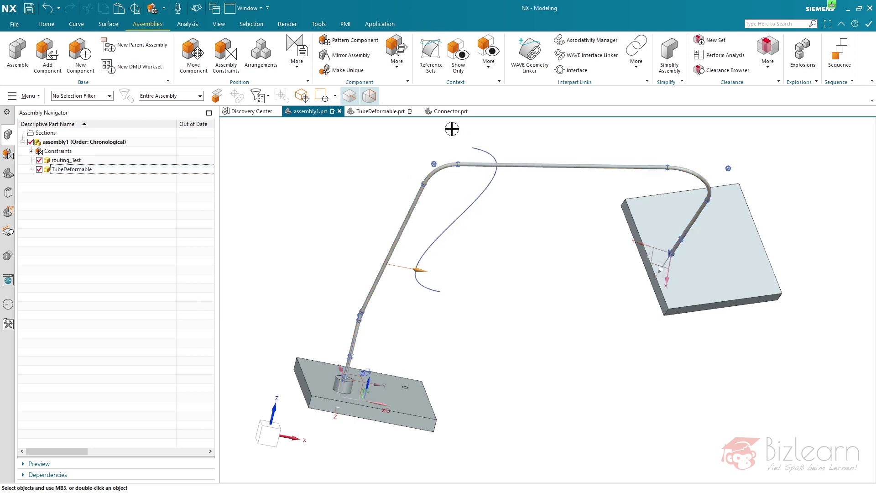
left_click(450, 111)
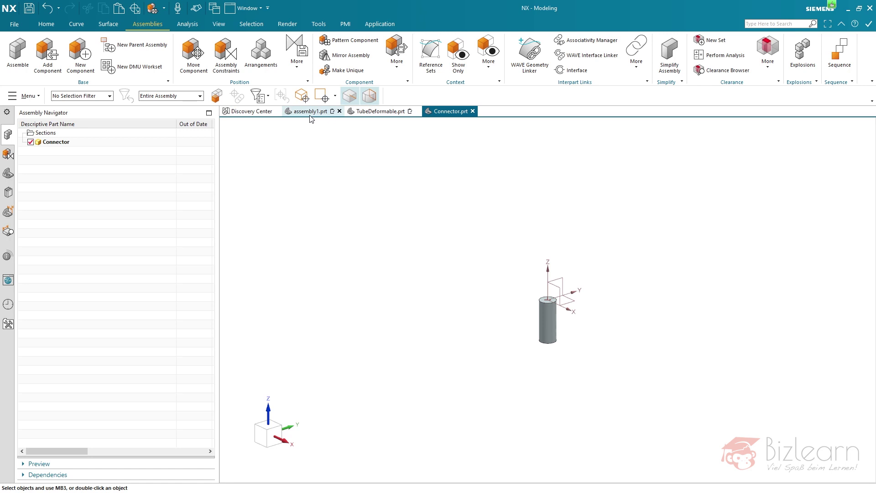
mouse_move(314, 113)
left_click(319, 134)
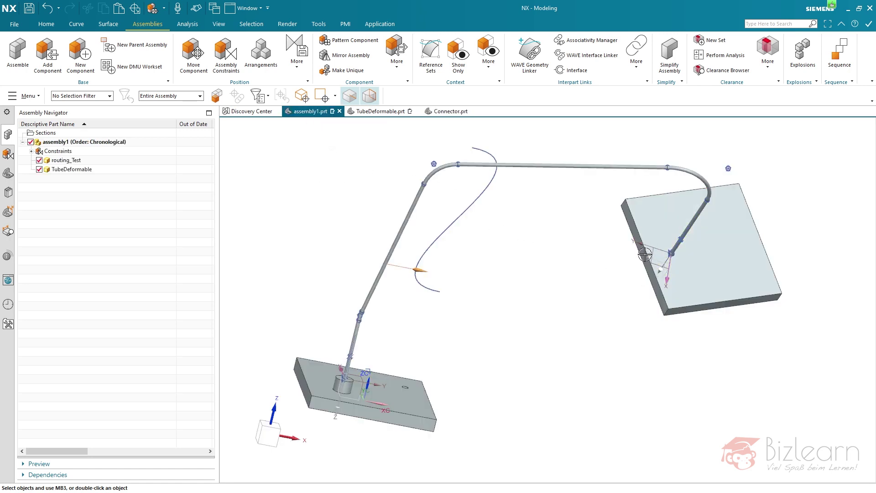
Step: Add Connector.prt as a new component and place it in the free space above the lower plate
left_click(47, 54)
left_click(578, 94)
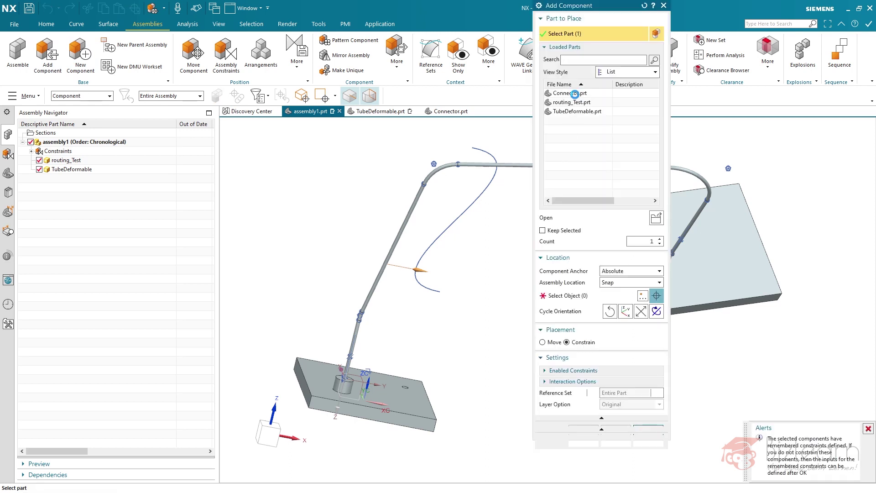
left_click(586, 305)
left_click(459, 327)
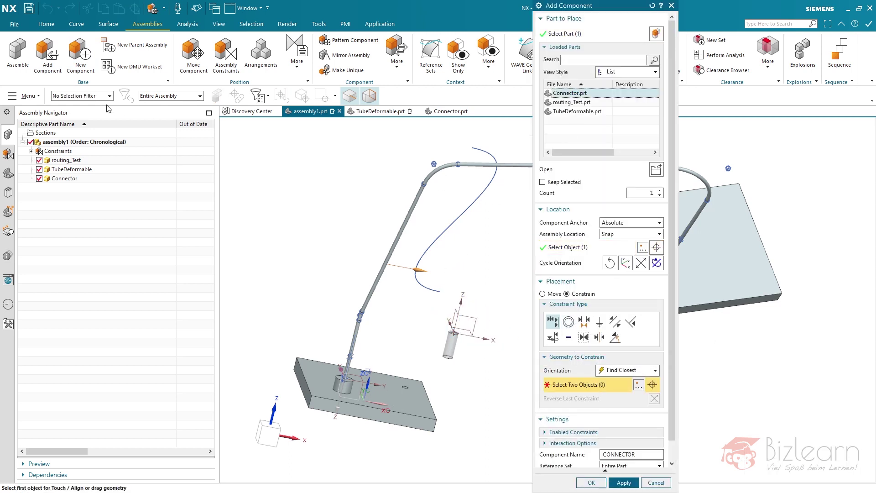
Step: Restrict the selection filter to CSYS and enable the Preview Window interaction option for placing the component
left_click(94, 97)
left_click(87, 144)
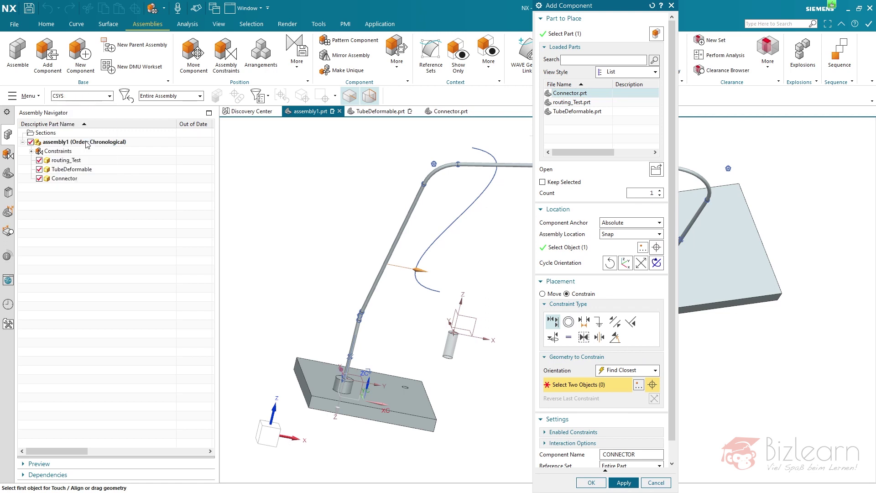
scroll(589, 413, "down", 1)
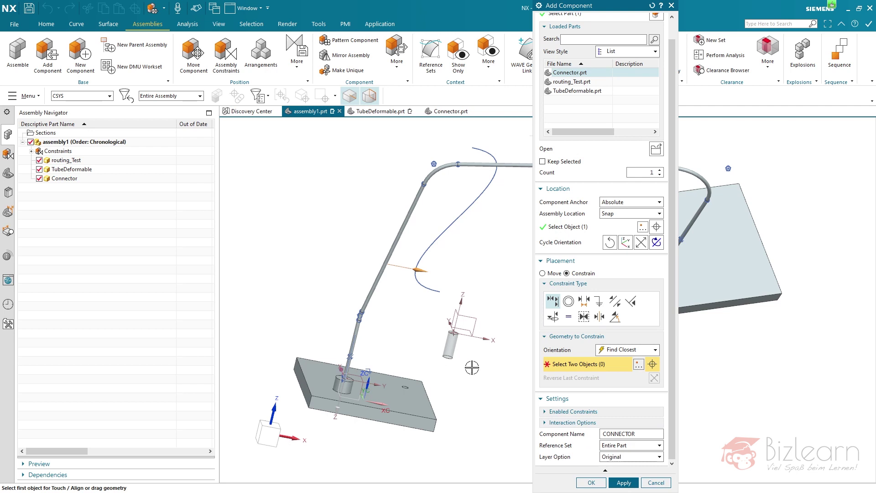
left_click(568, 426)
scroll(584, 434, "down", 2)
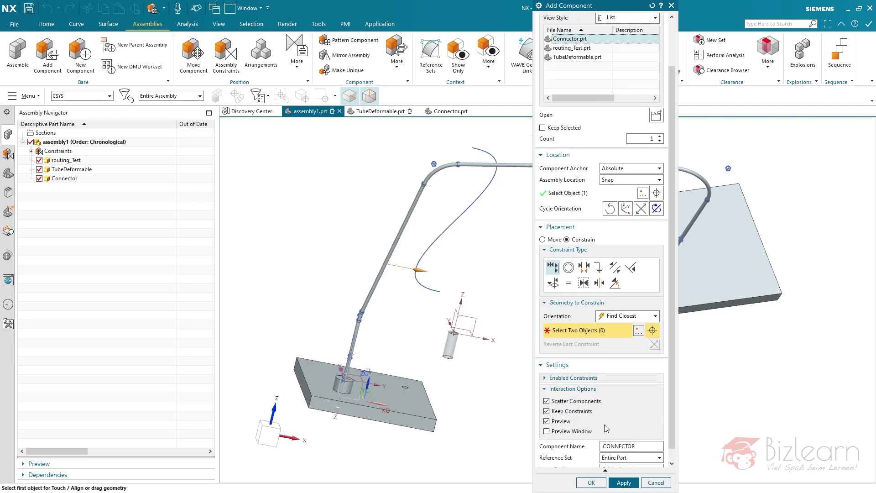
left_click(579, 432)
Step: Align the connector's coordinate system with the one at the tube end on the lower plate and apply the placement
left_click(457, 337)
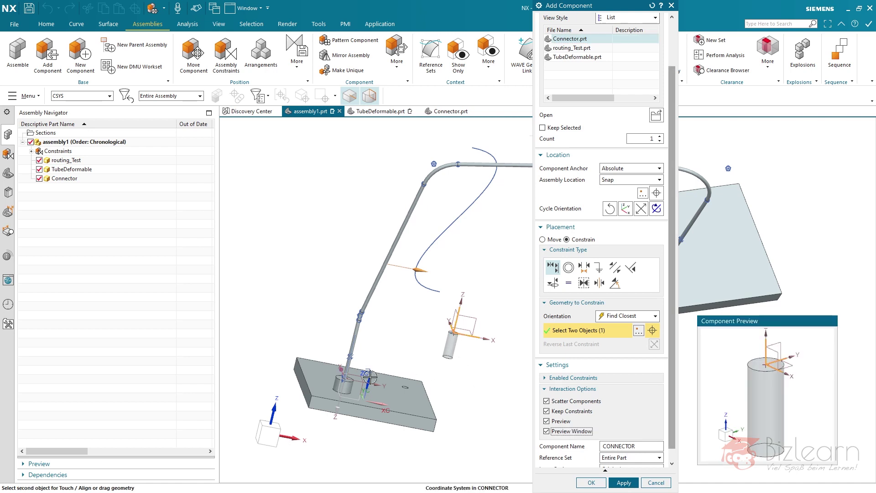
left_click(352, 377)
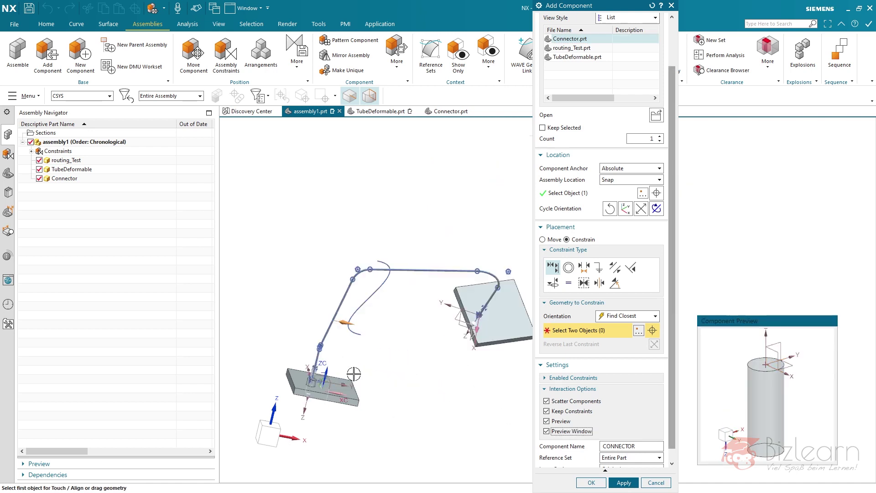
middle_click(521, 355)
Step: Align a second connector's coordinate system with the one at the tube's other end, by the larger plate
scroll(505, 284, "up", 3)
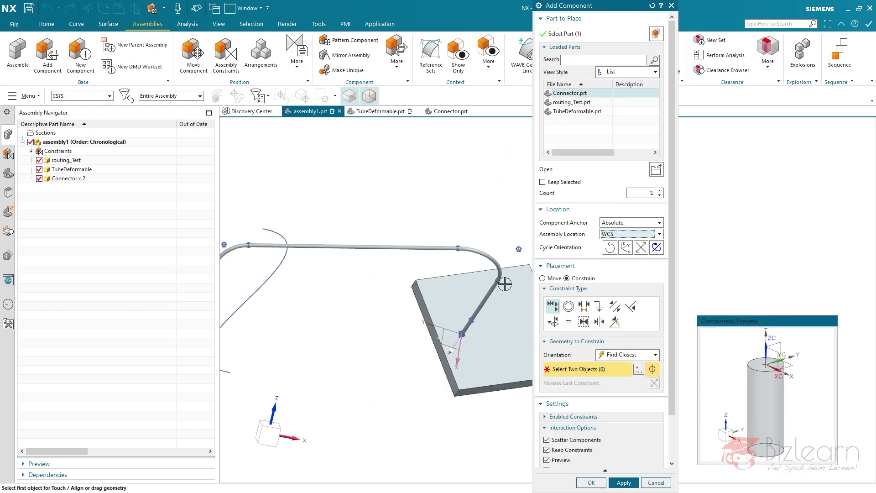
left_click(462, 335)
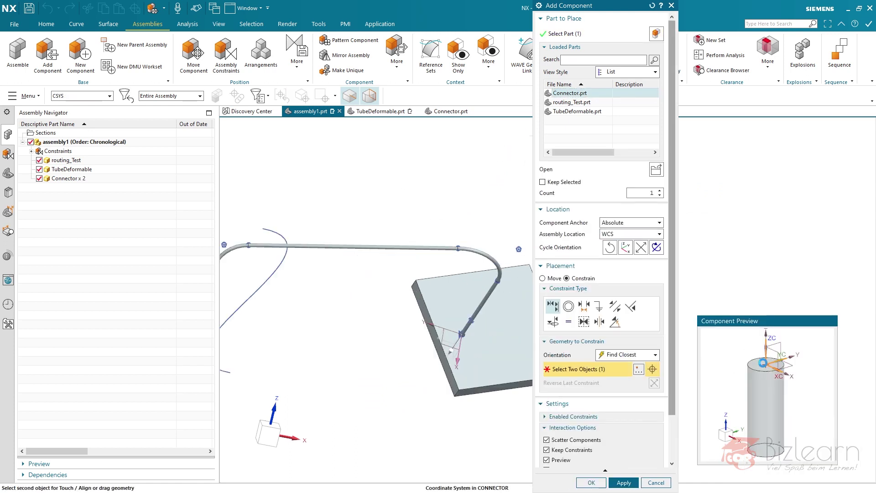
left_click(461, 340)
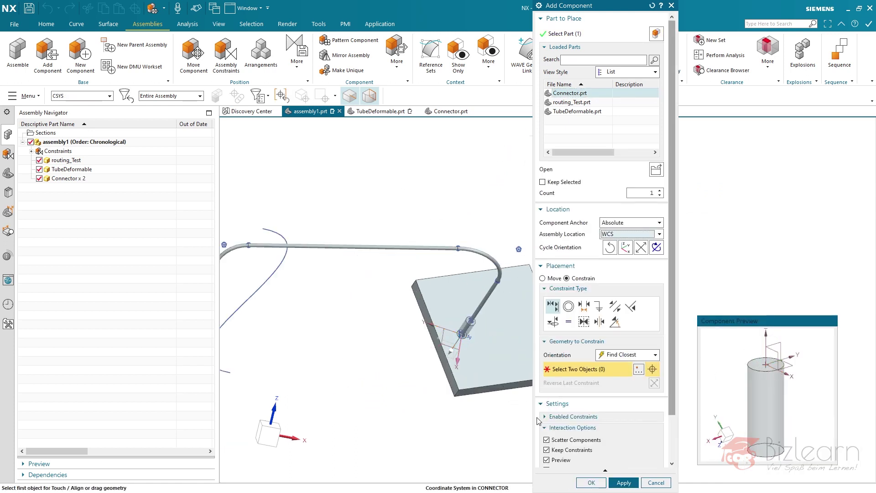
Step: Finish placing the second connector and hide the TubeDeformable and Connector components in the assembly
left_click(591, 483)
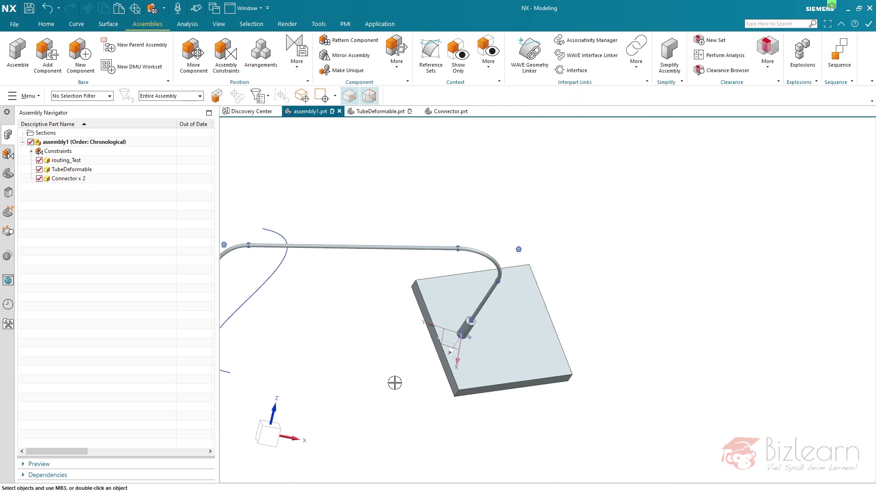
key("ctrl+f")
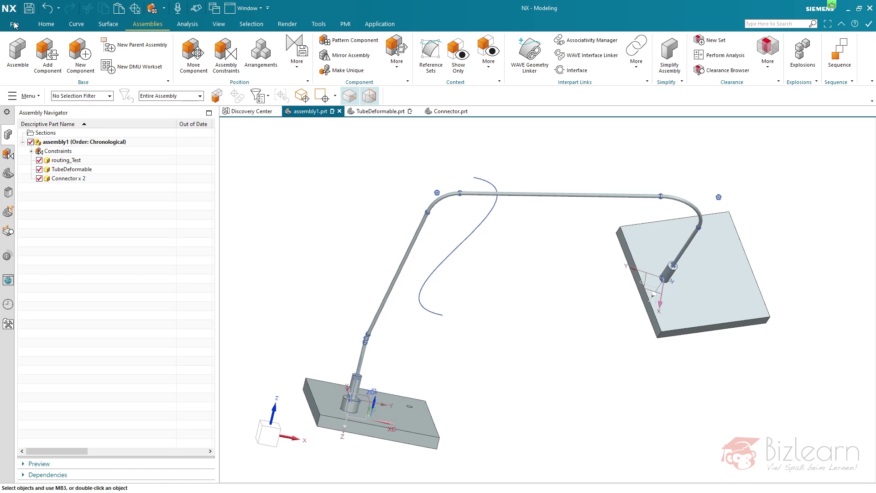
left_click(39, 170)
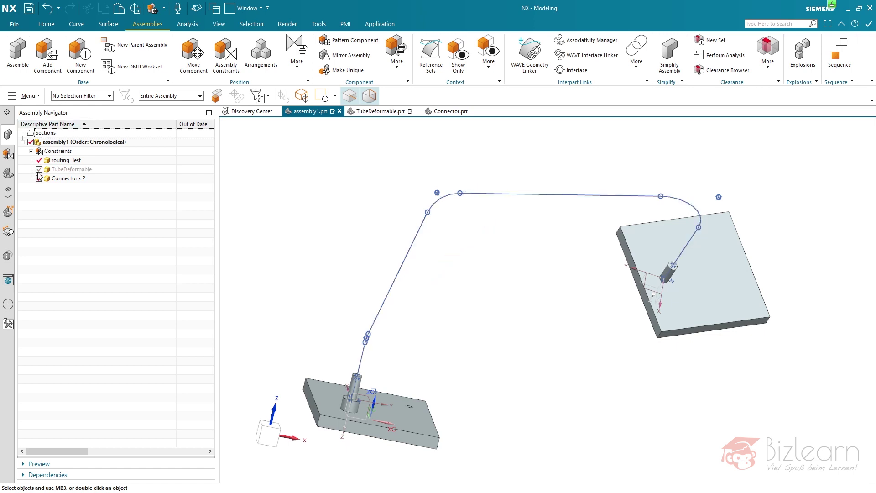
left_click(40, 178)
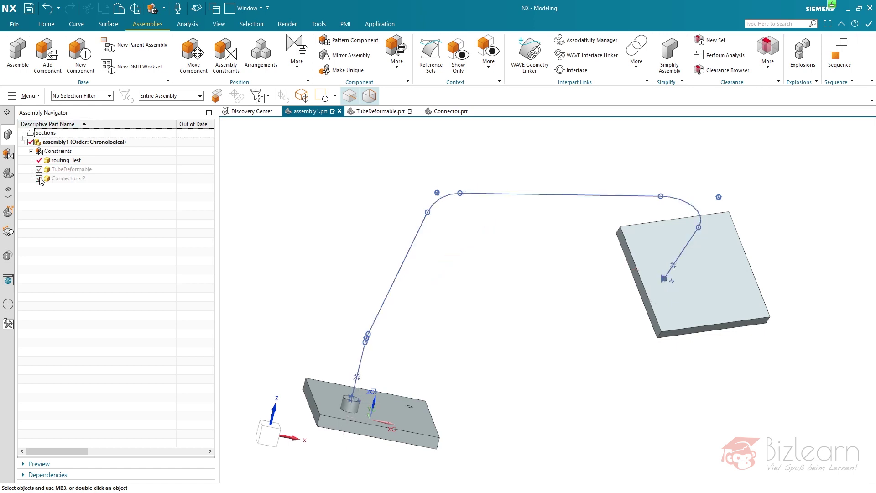
Step: Create a new part model1.prt from the Model template in millimetres and hide its datum coordinate system
left_click(19, 25)
left_click(26, 49)
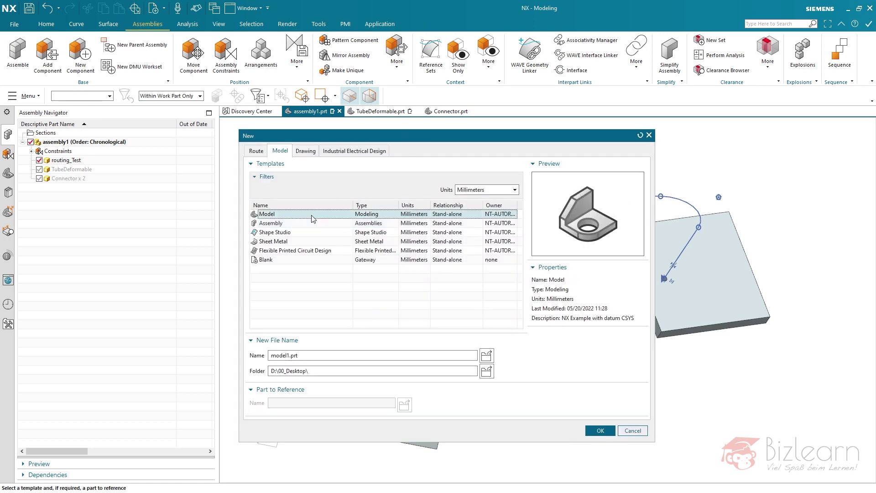
middle_click(456, 299)
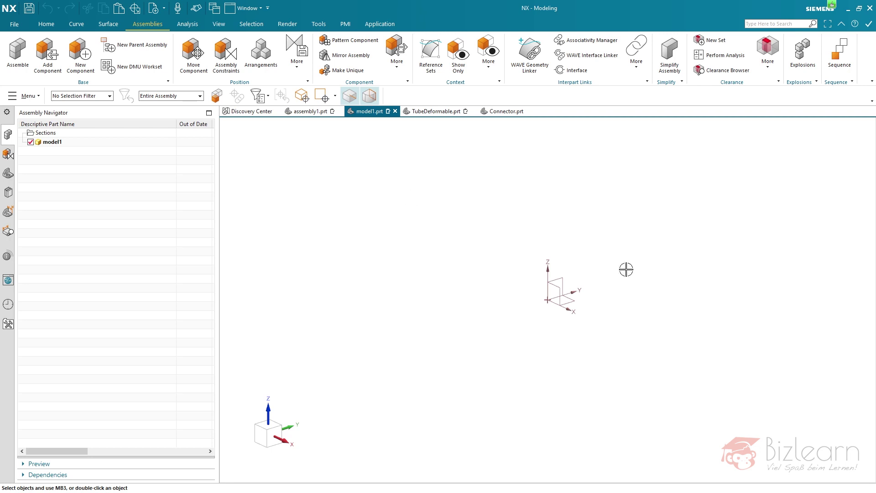
scroll(378, 323, "down", 1)
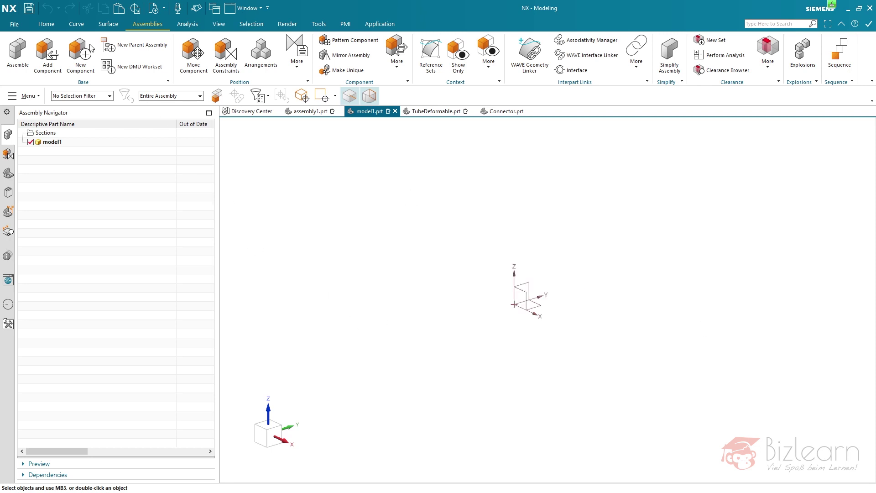
key("ctrl+m")
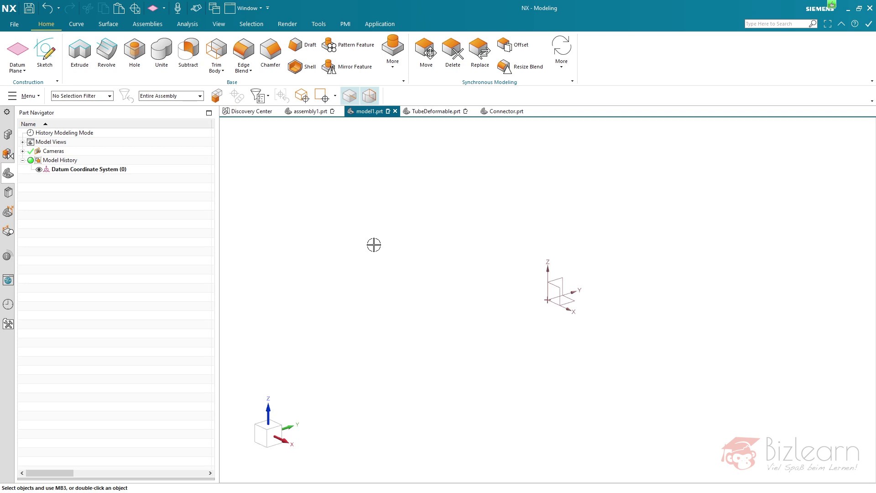
left_click(74, 26)
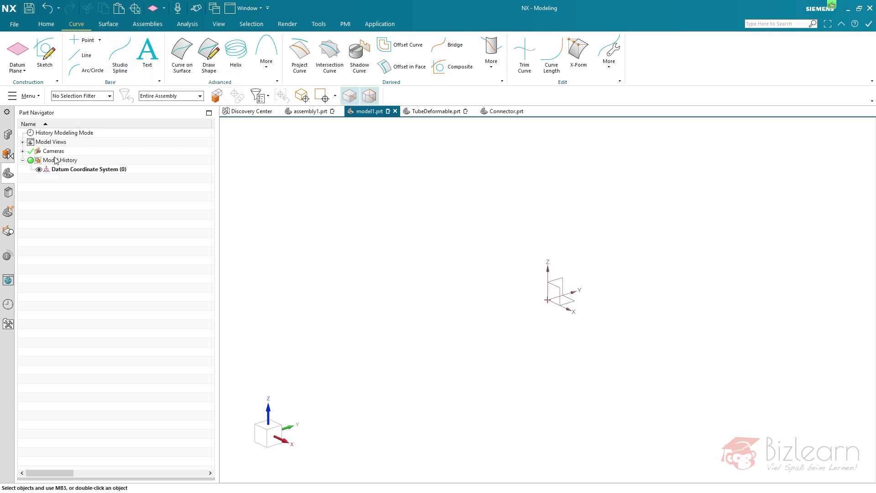
left_click(40, 171)
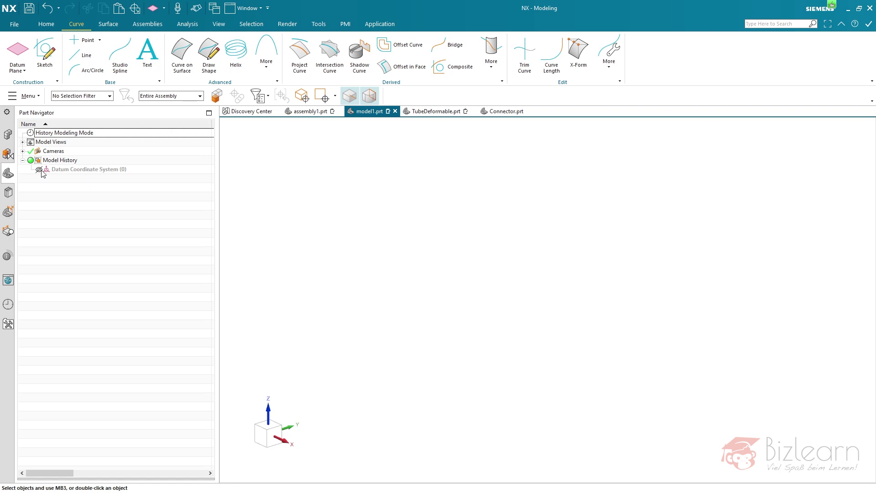
Step: Draw a line about 95 mm long between two freely picked points in the empty part
left_click(83, 55)
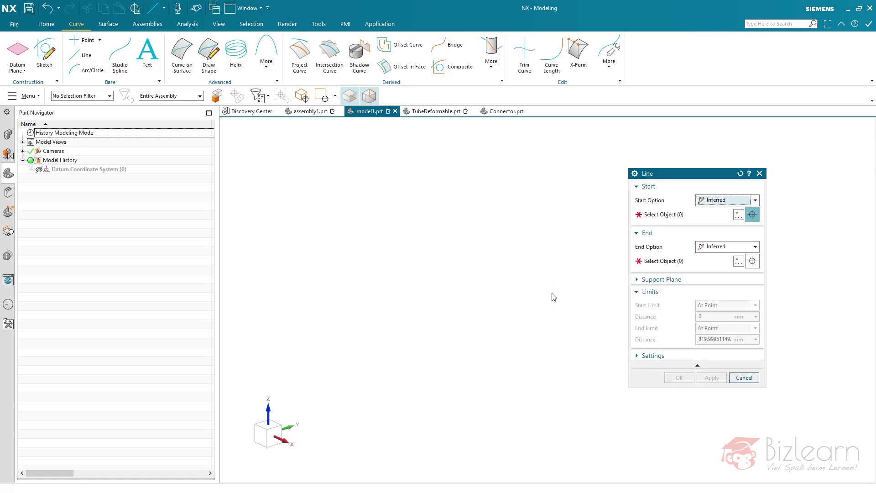
left_click(420, 297)
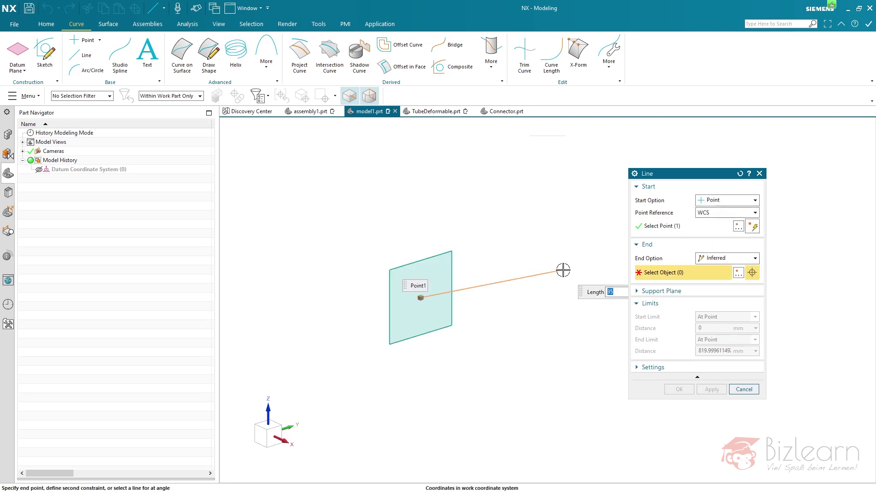
left_click(563, 270)
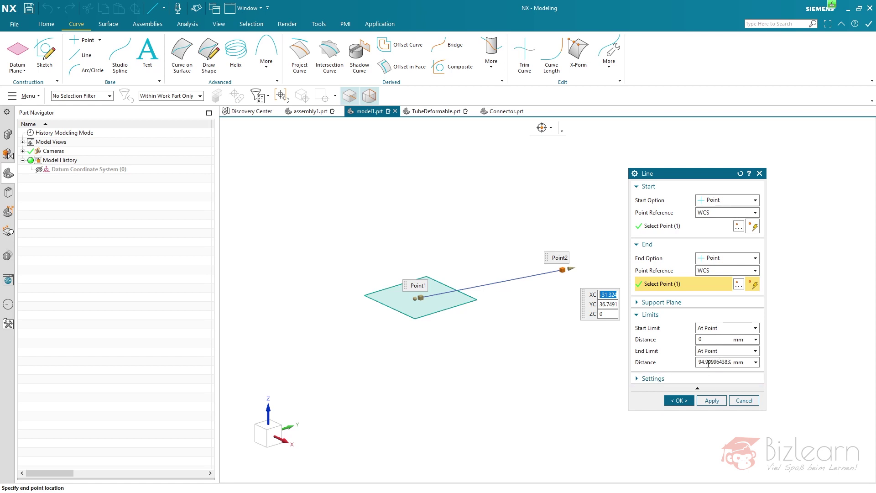
middle_click(470, 338)
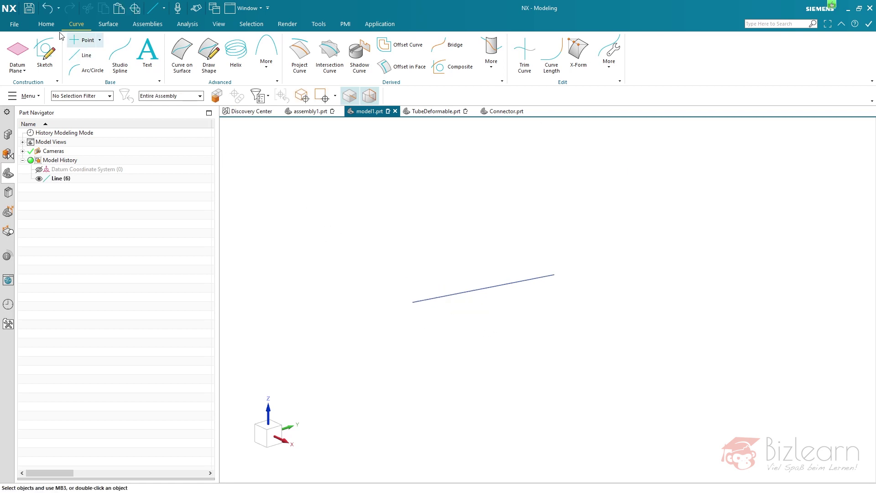
Step: Reset the Point command, set the type to Point on Curve/Edge and select the Line feature as its curve
left_click(78, 44)
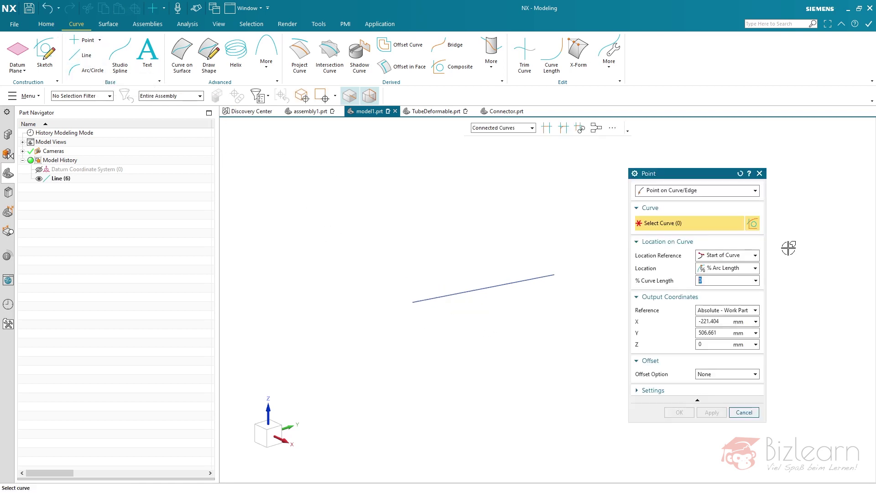
left_click(689, 192)
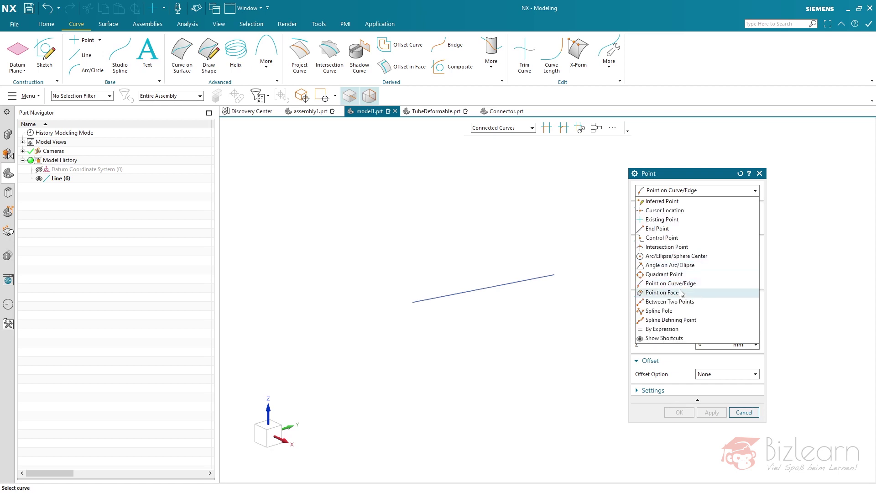
left_click(741, 174)
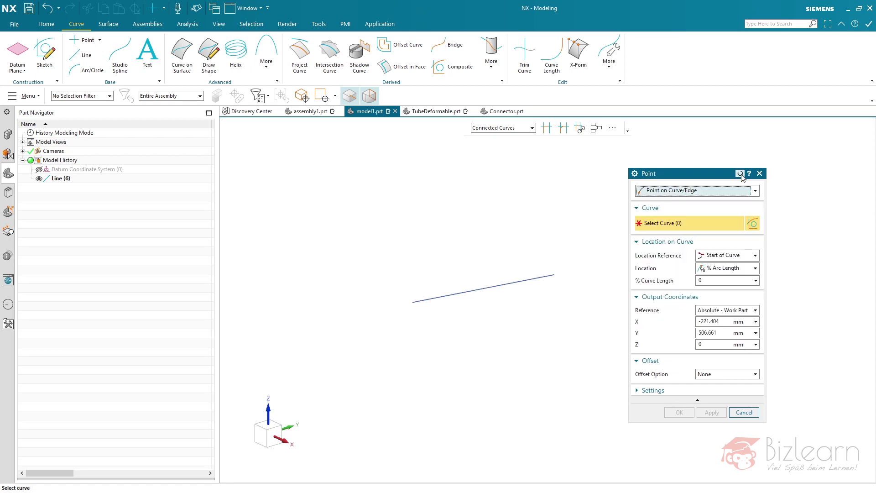
left_click(678, 191)
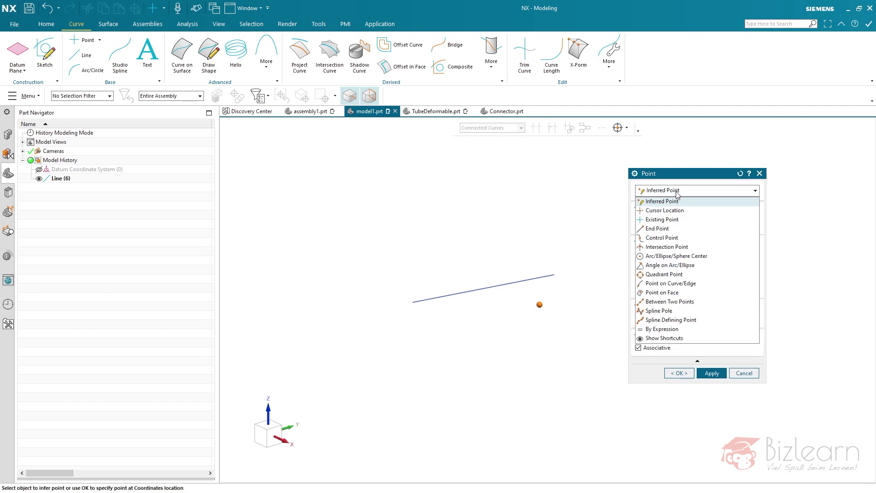
left_click(671, 283)
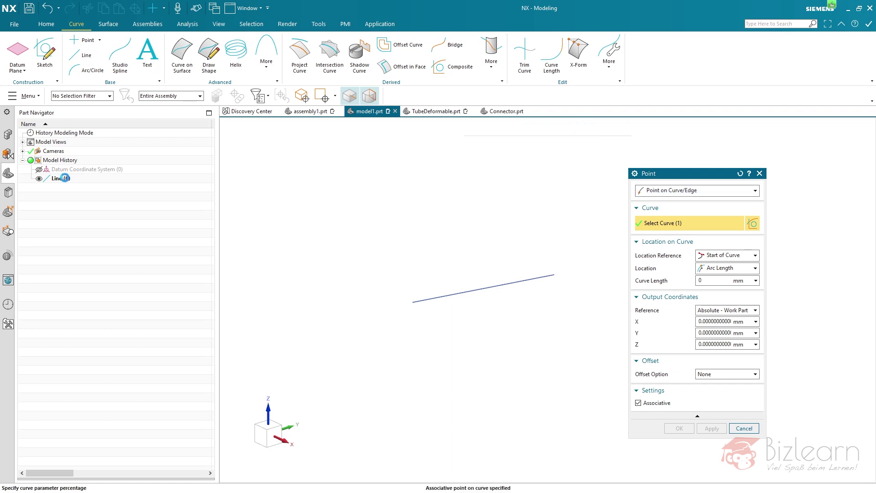
left_click(67, 179)
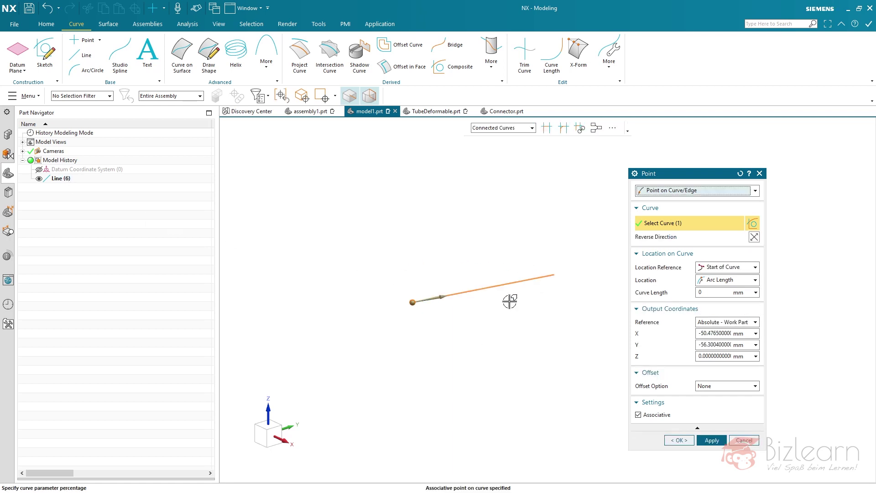
right_click(472, 295)
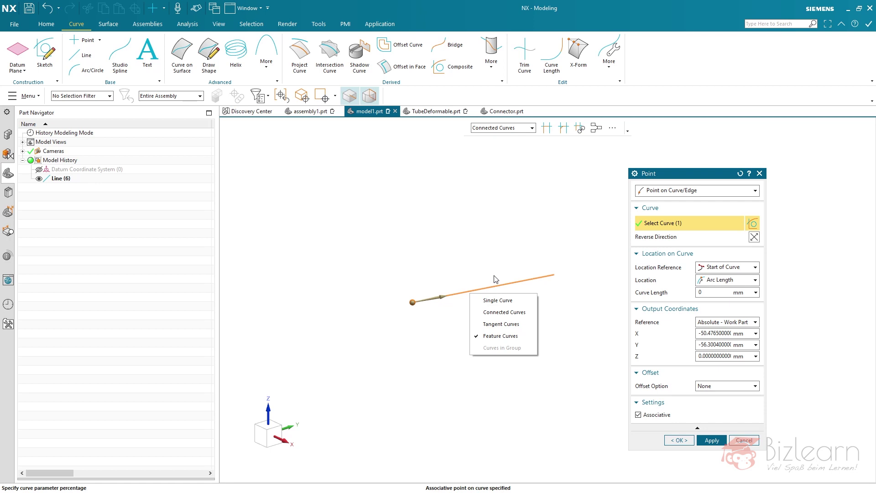
left_click(656, 441)
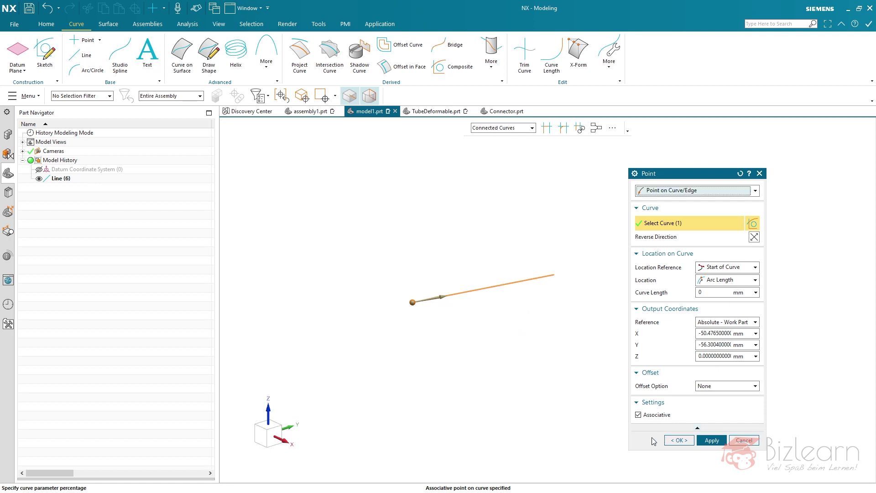
Step: Create associative points at 0 and 100 % Arc Length of the line
left_click(724, 280)
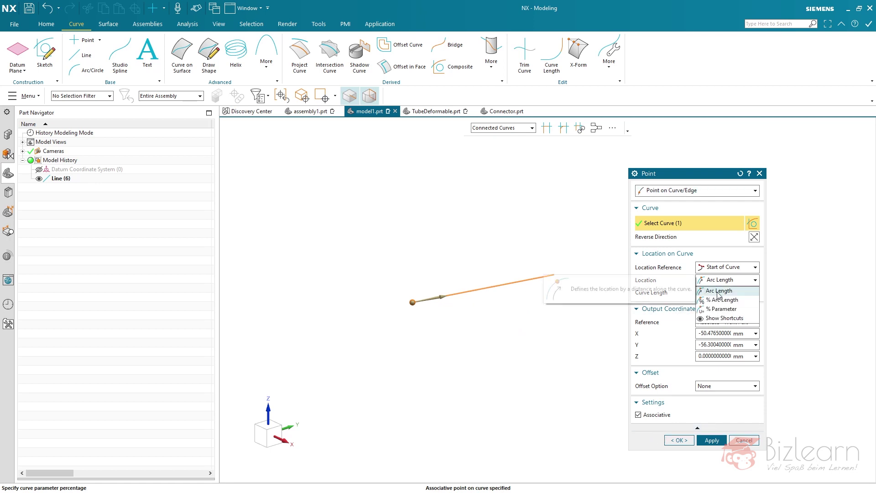
left_click(718, 302)
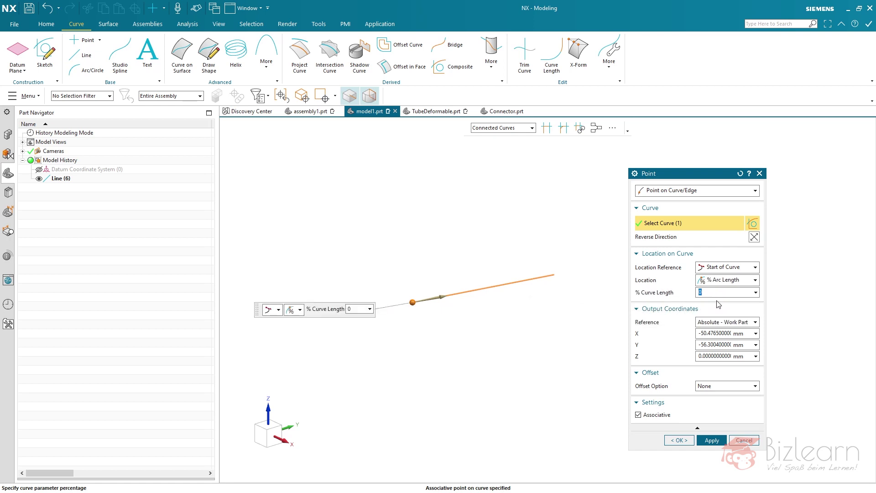
left_click(712, 441)
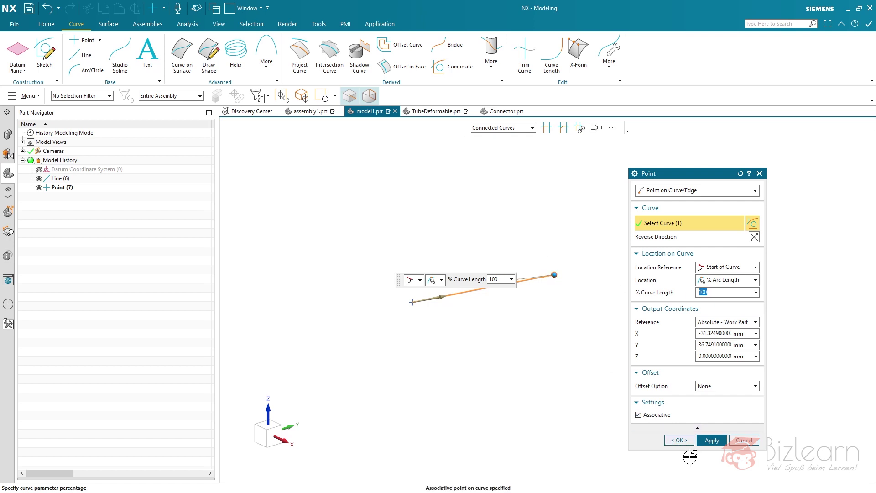
left_click(686, 441)
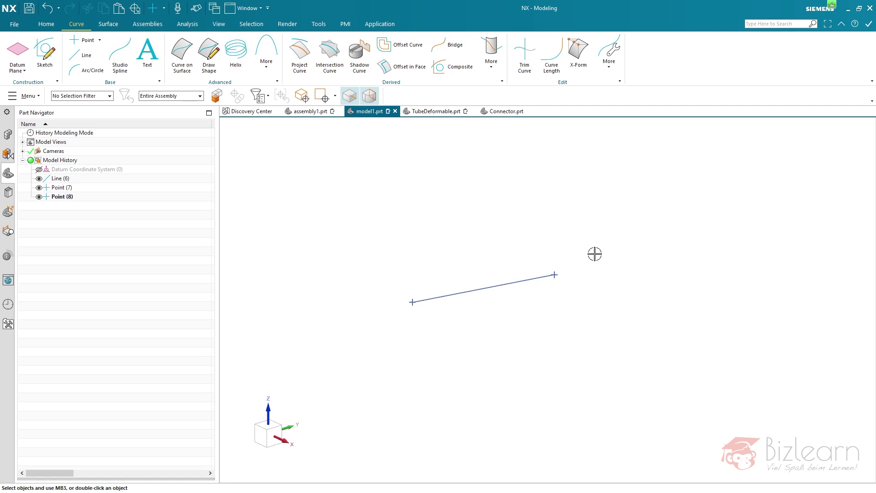
left_click(17, 71)
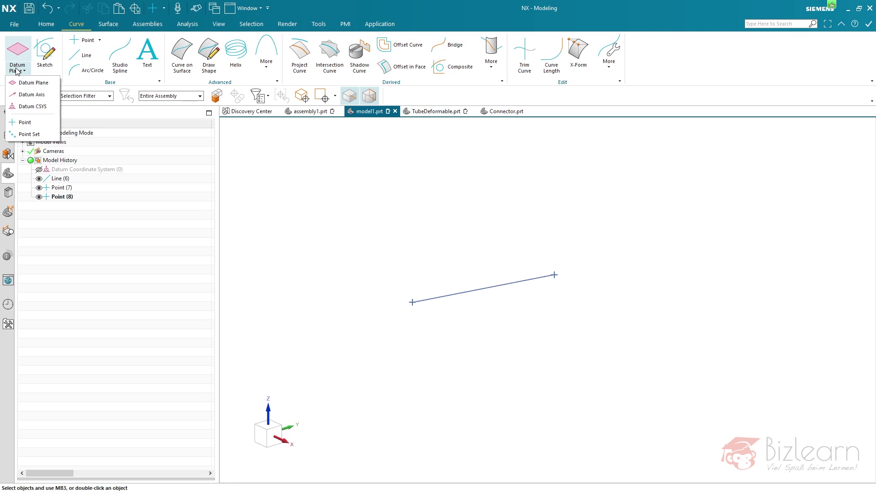
left_click(29, 95)
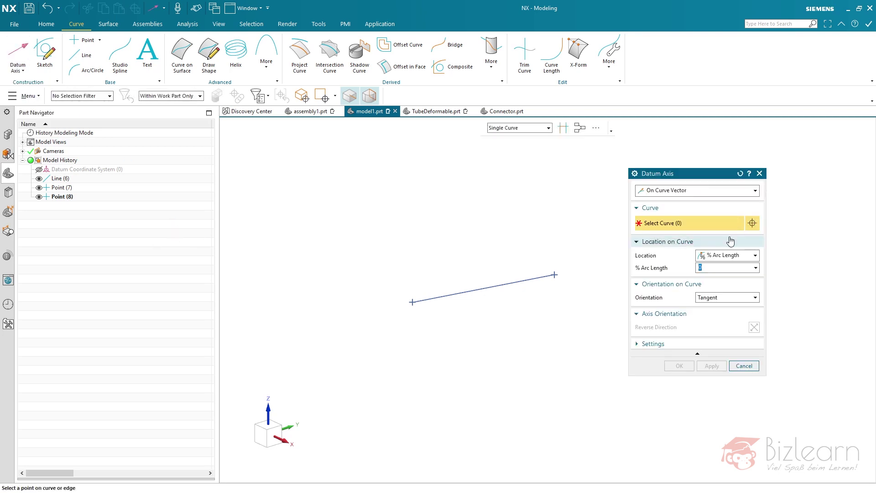
left_click(740, 174)
left_click(708, 191)
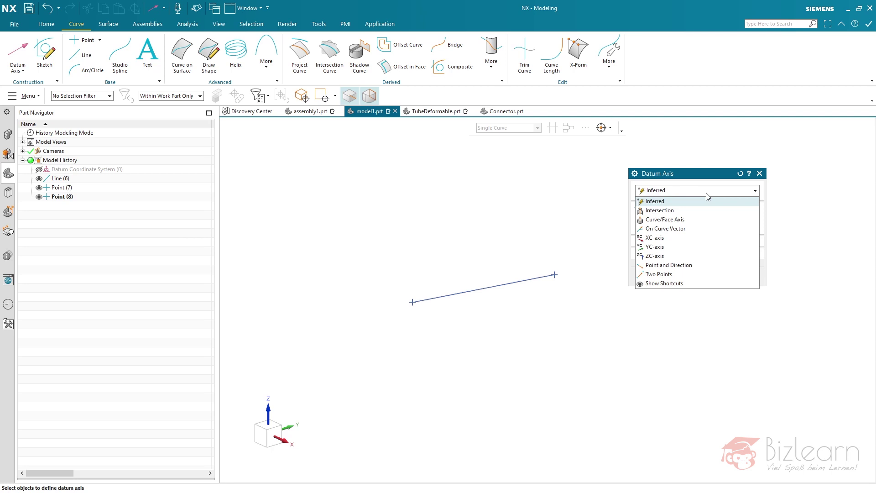
left_click(678, 228)
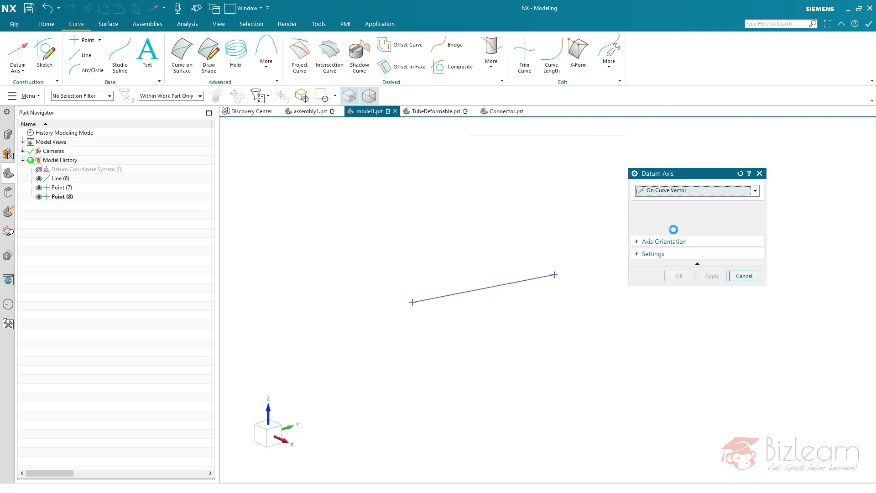
left_click(714, 299)
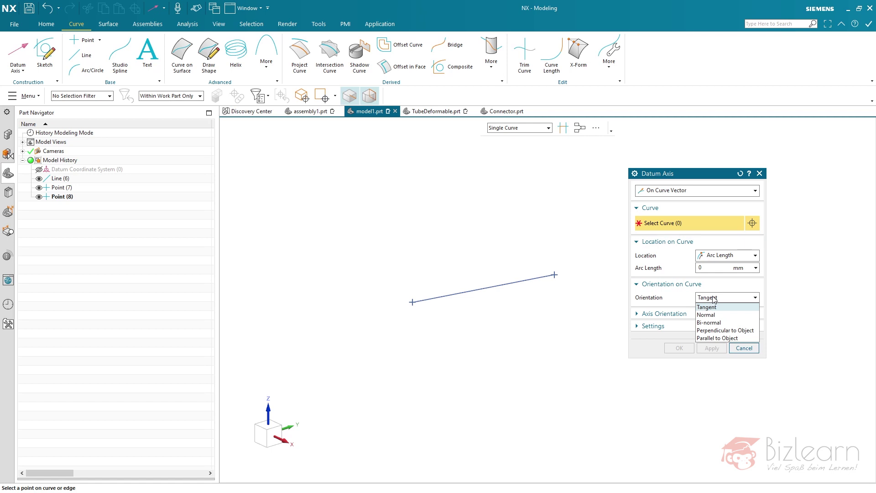
left_click(714, 299)
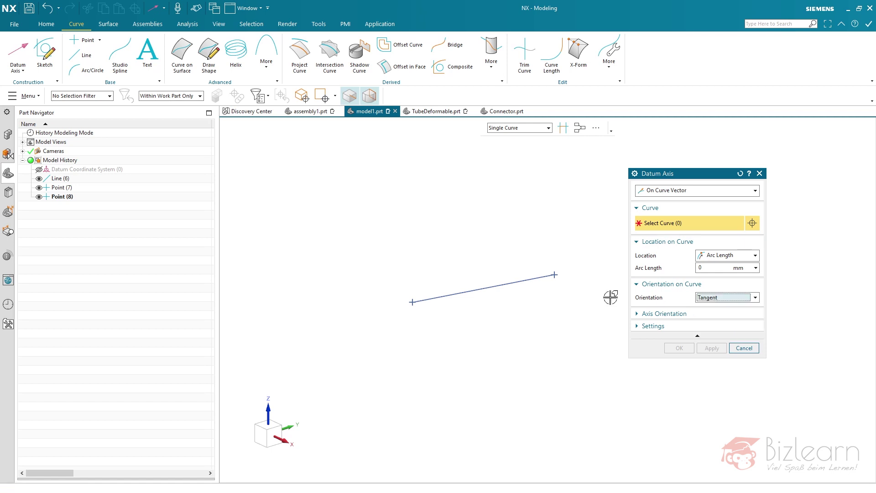
left_click(441, 297)
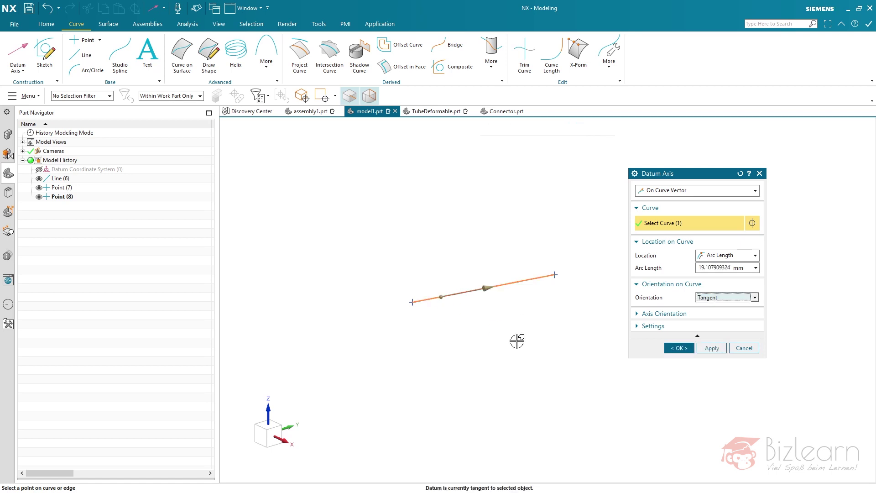
left_click(727, 300)
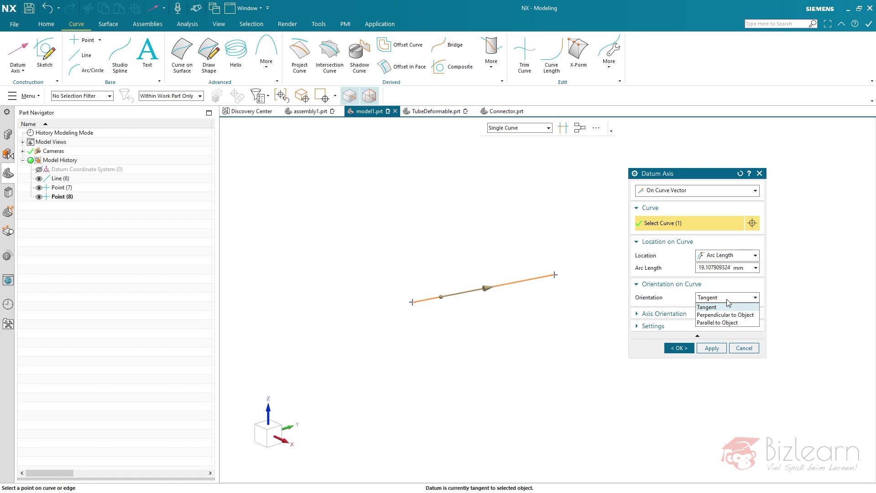
left_click(726, 299)
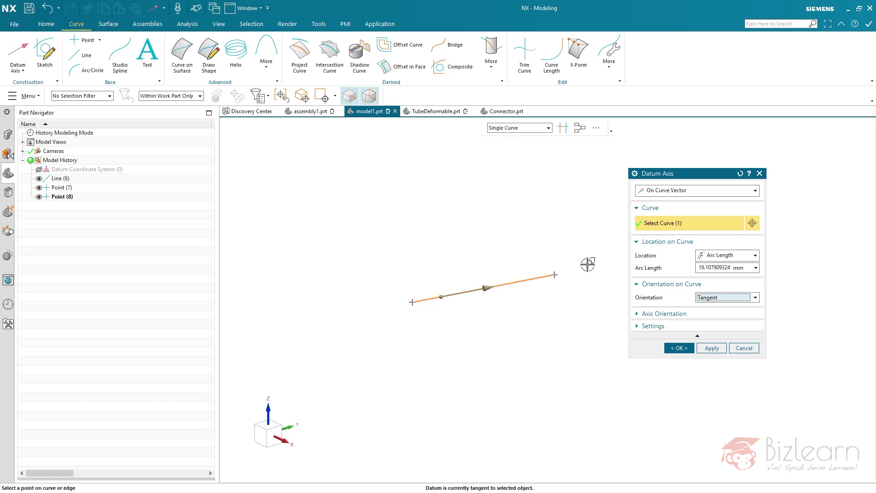
left_click(707, 299)
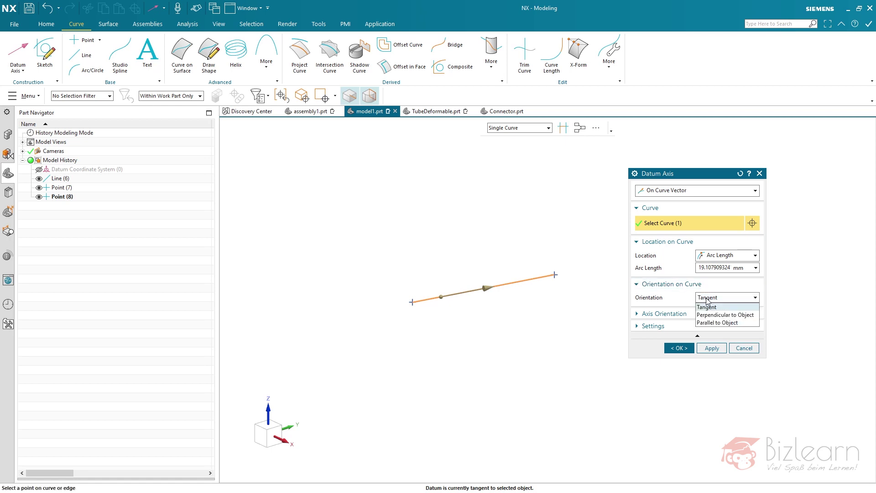
left_click(707, 306)
left_click(744, 348)
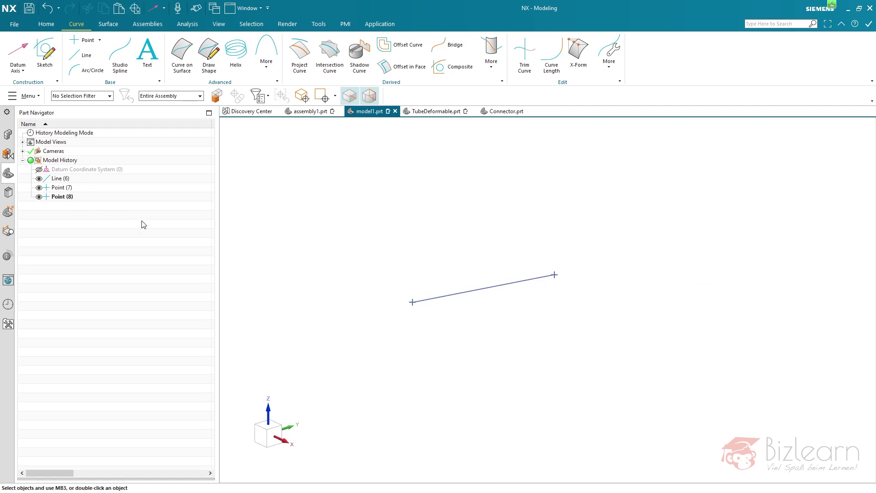
Step: Draw a degree 5 Studio Spline through three freely picked points, arching above the line and crossing it near its far end
left_click(125, 69)
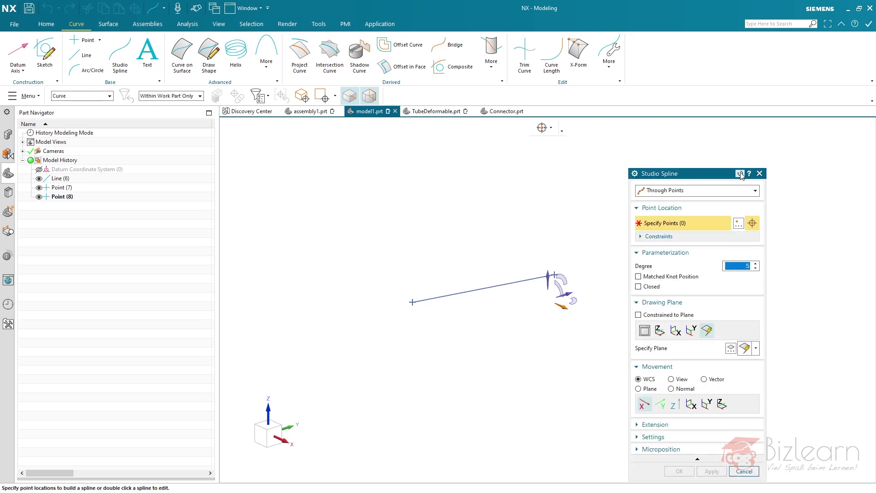
left_click(740, 173)
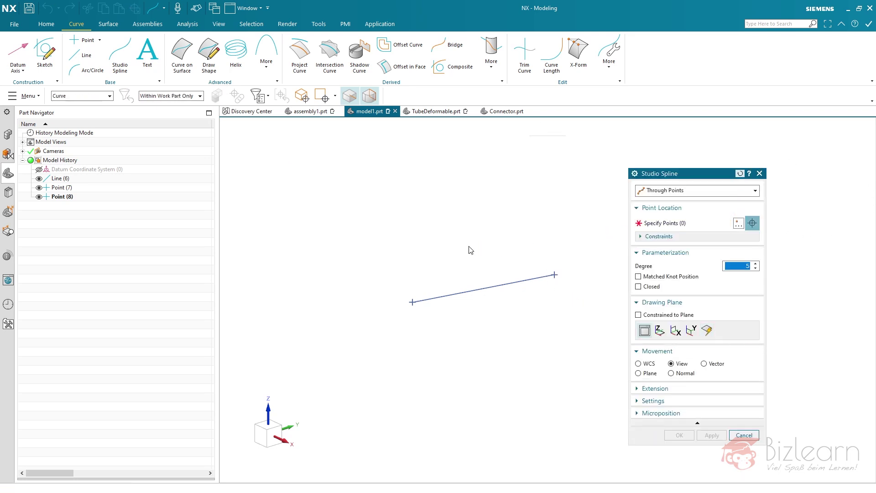
left_click(324, 275)
left_click(451, 237)
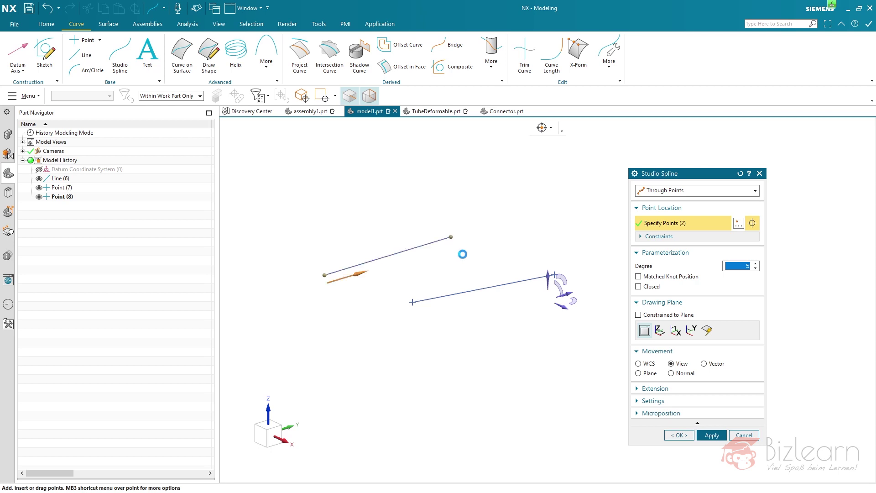
left_click(519, 335)
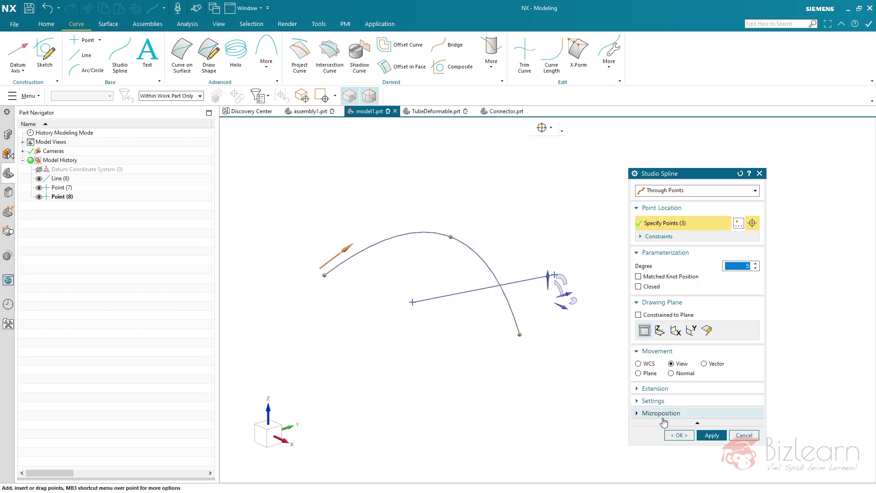
left_click(678, 435)
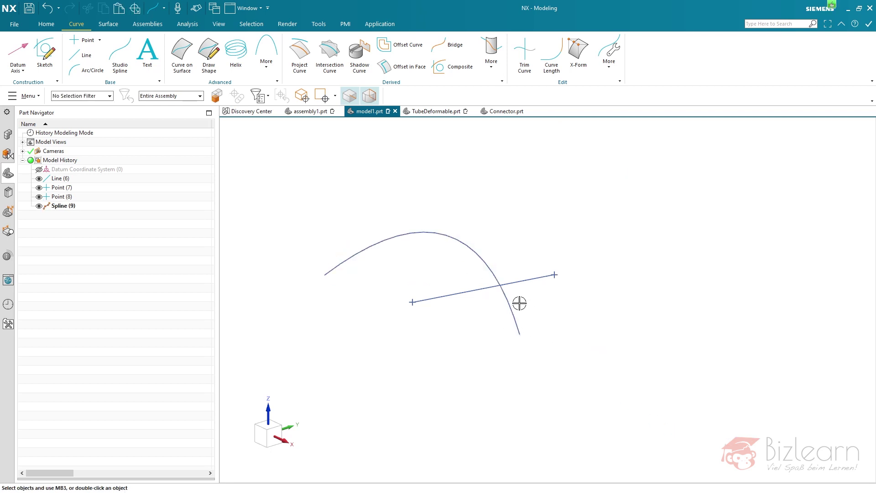
Step: Replace the Line feature with the spline as parent of both associative points and delete the leftover line
mouse_move(519, 299)
middle_mouse_down()
mouse_move(509, 290)
mouse_move(552, 298)
mouse_move(505, 287)
mouse_move(512, 294)
mouse_move(517, 286)
middle_mouse_up()
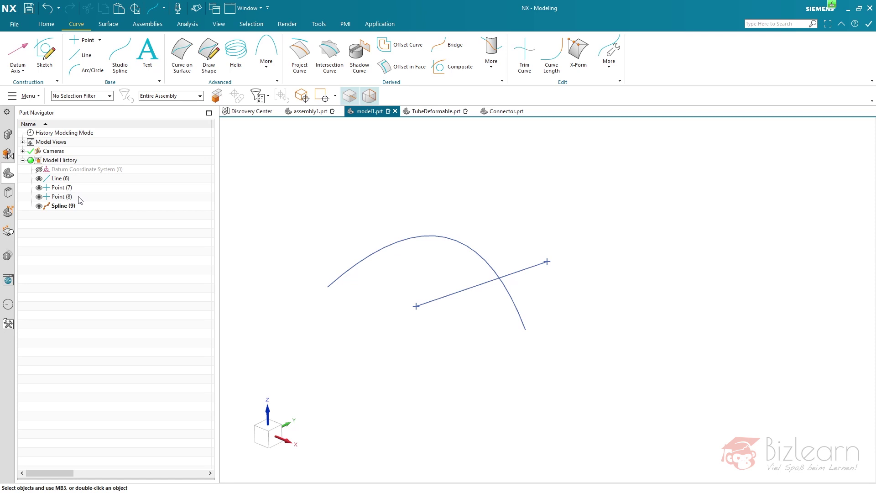
left_click(81, 208)
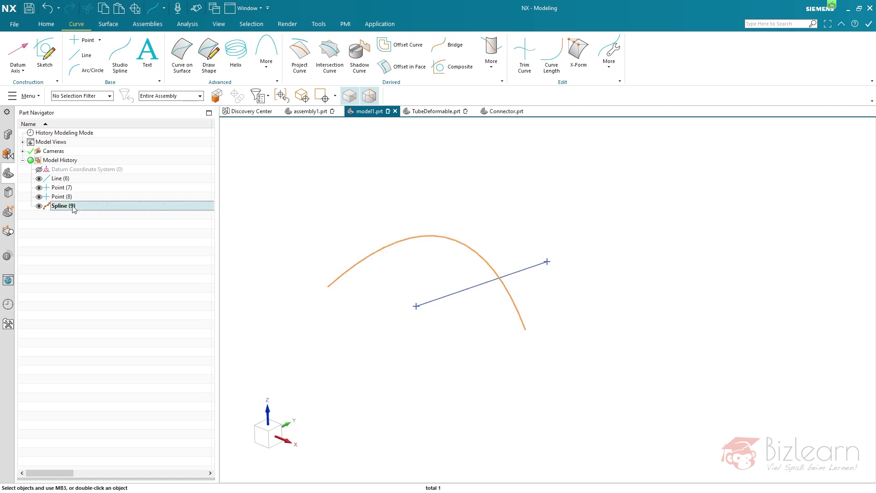
left_click(72, 181)
right_click(72, 183)
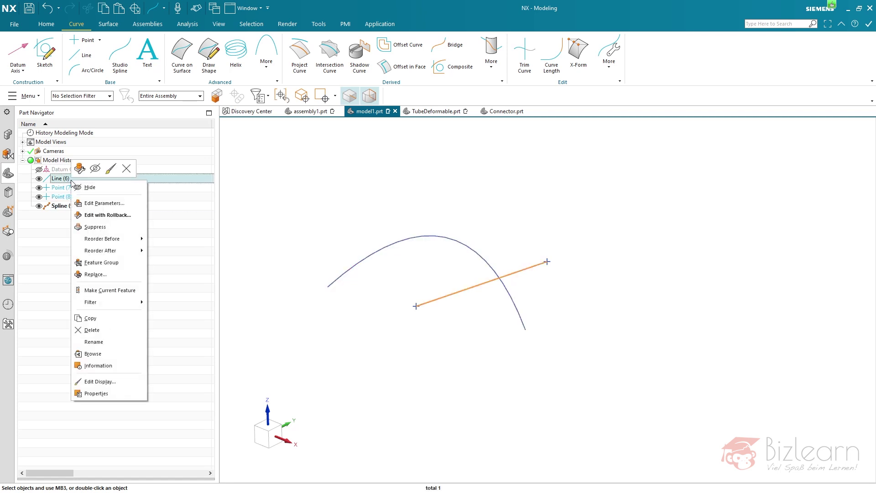
left_click(100, 274)
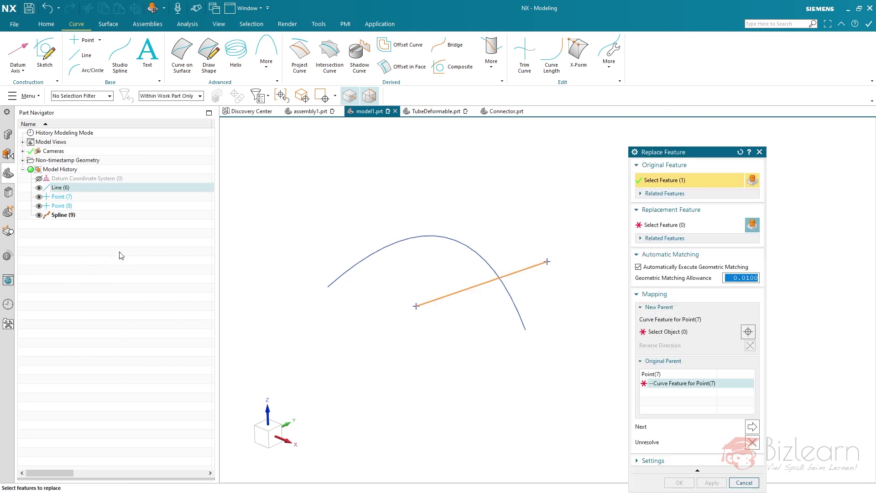
left_click(69, 215)
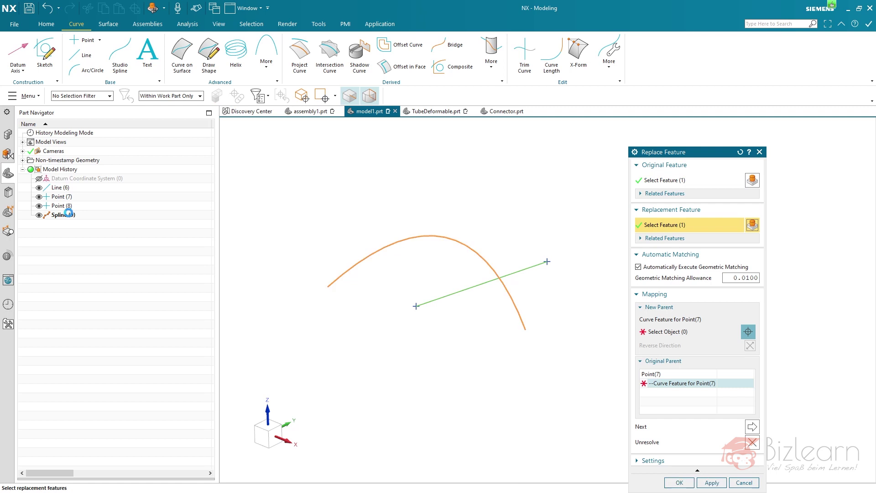
middle_click(114, 249)
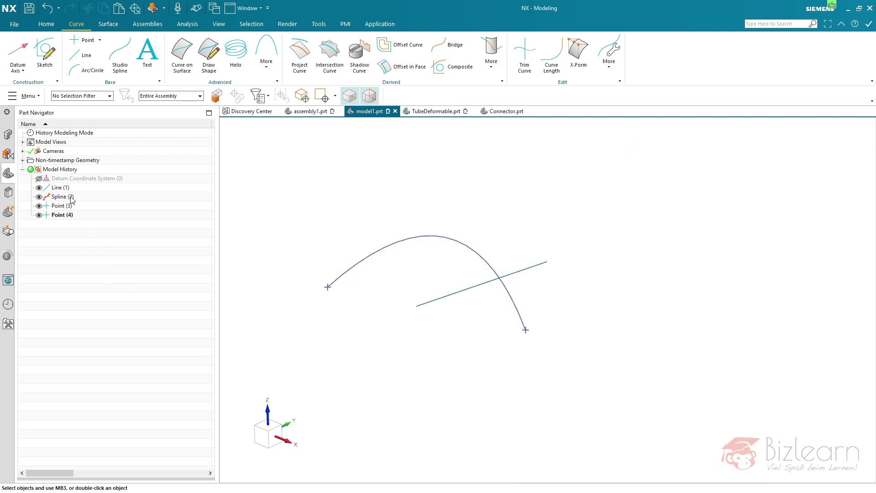
left_click(65, 192)
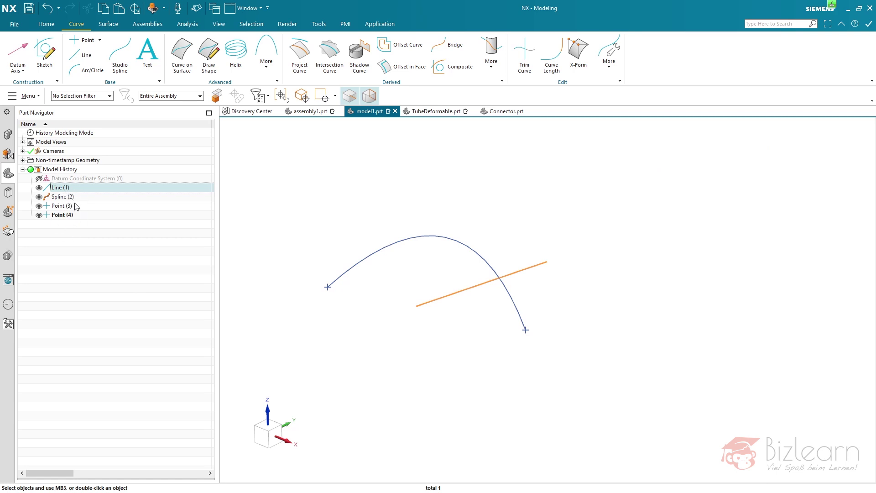
key("Delete")
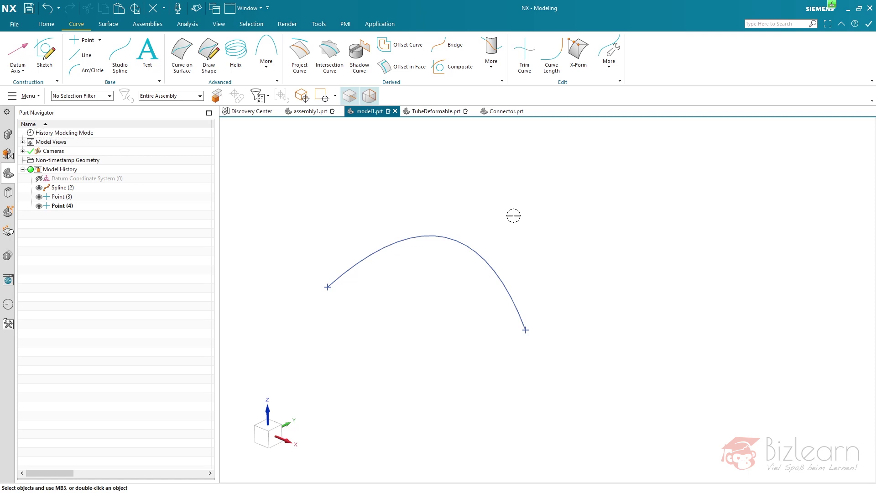
Step: Create an On Curve Vector datum axis on the spline at 0 % Arc Length, tangent and with its direction reversed
key("ctrl+f")
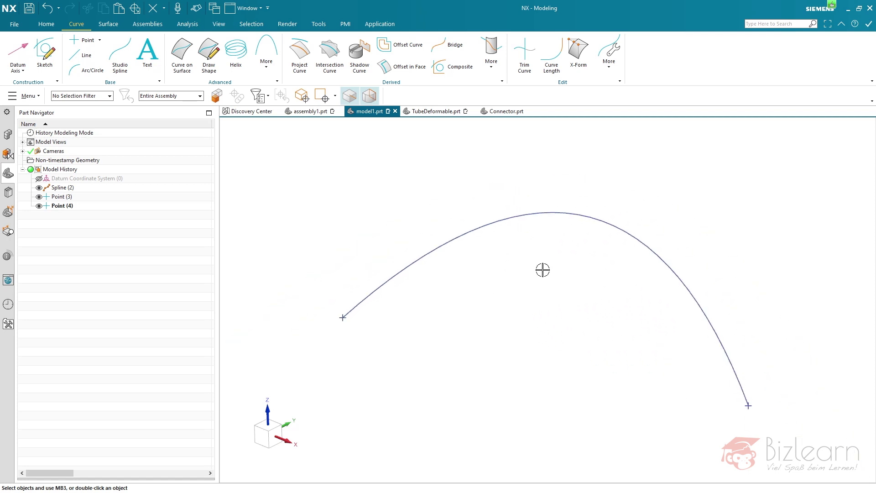
left_click(29, 56)
left_click(687, 173)
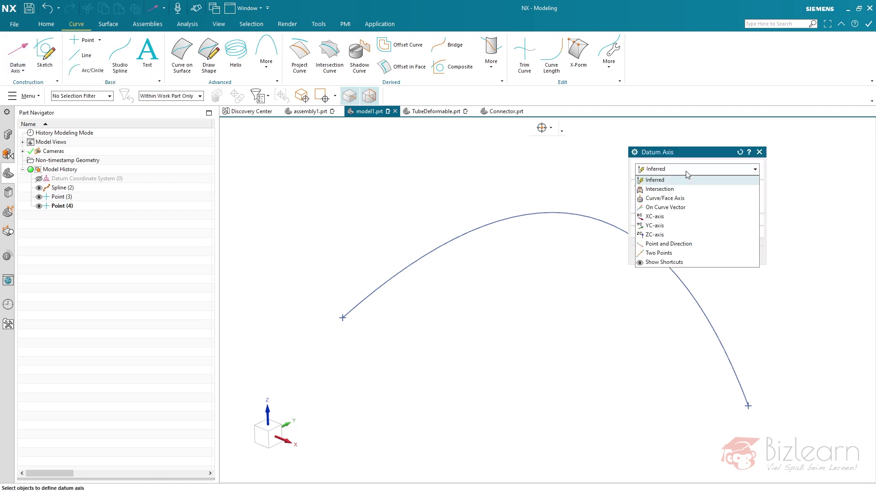
left_click(673, 208)
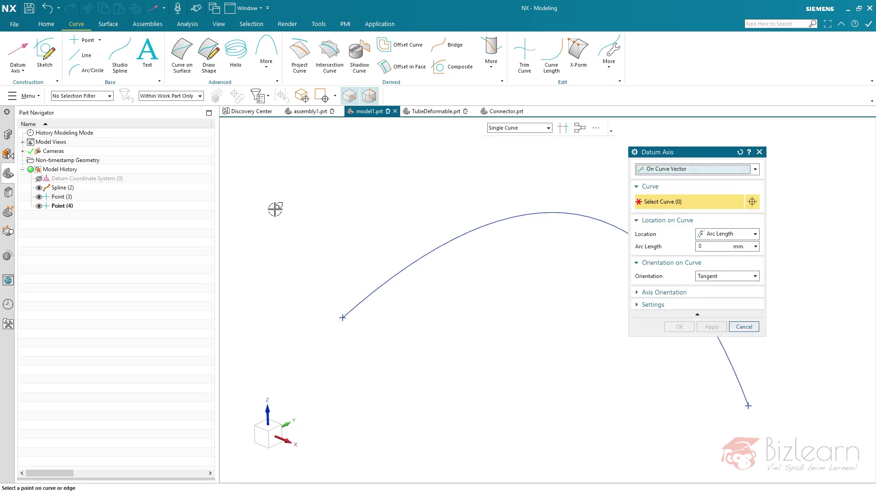
left_click(60, 188)
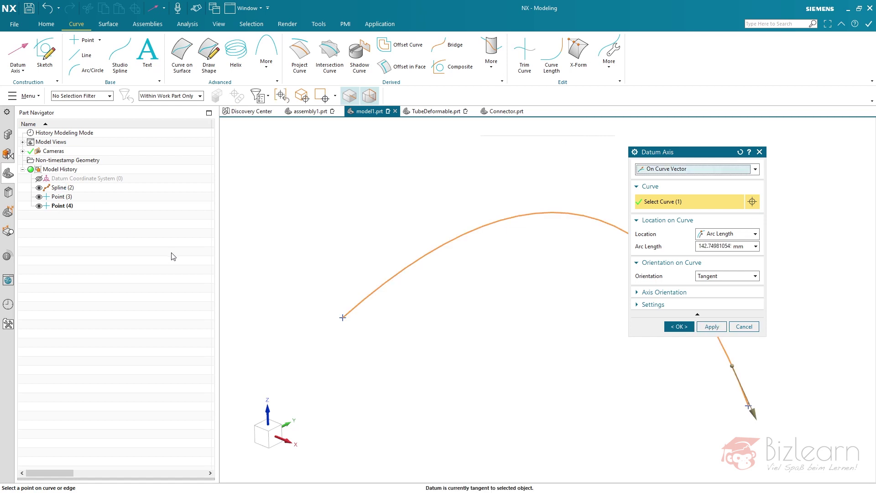
left_click(726, 235)
left_click(718, 254)
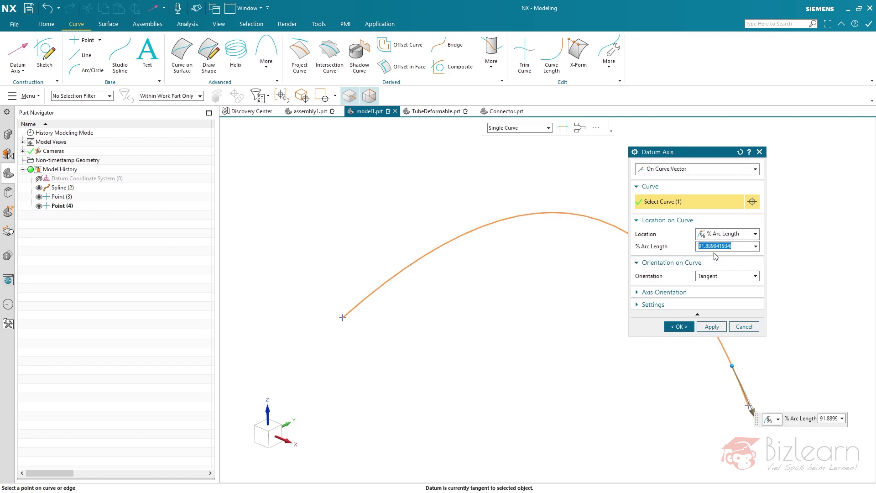
type("0")
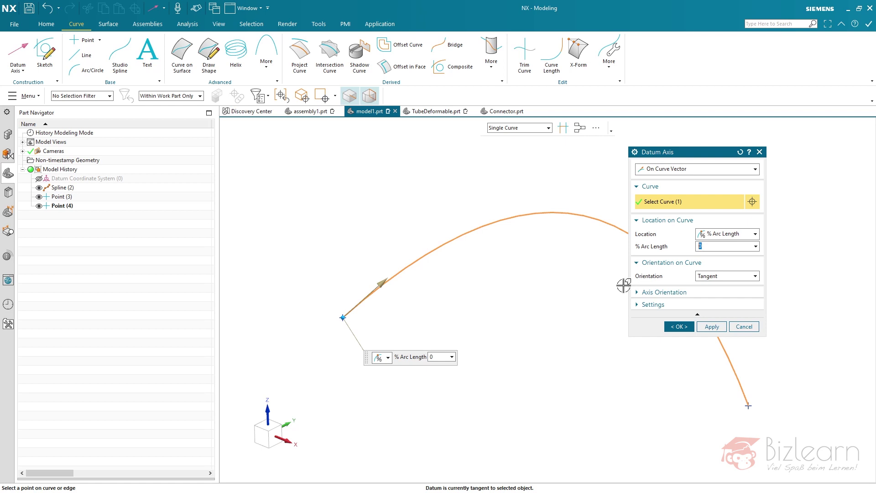
left_click(647, 294)
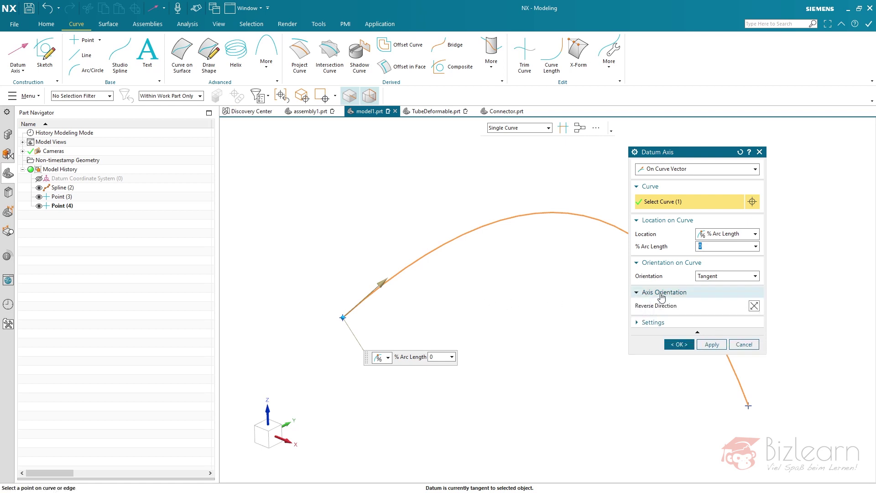
left_click(754, 305)
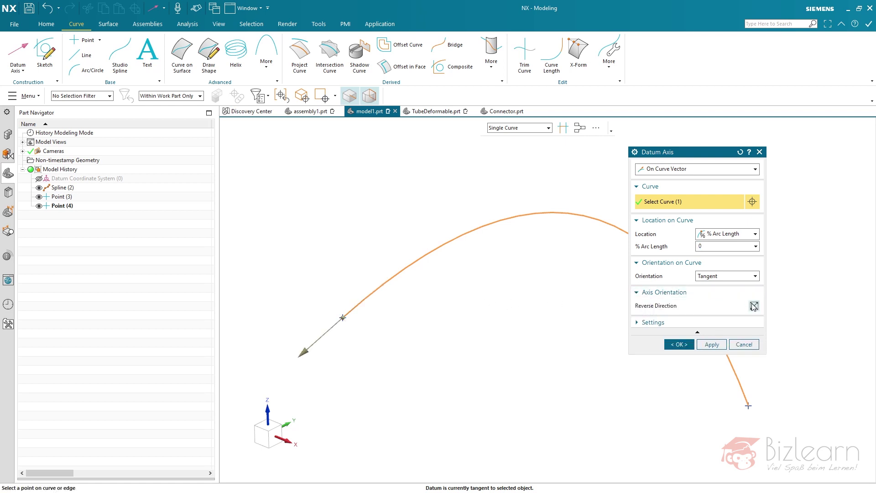
left_click(712, 344)
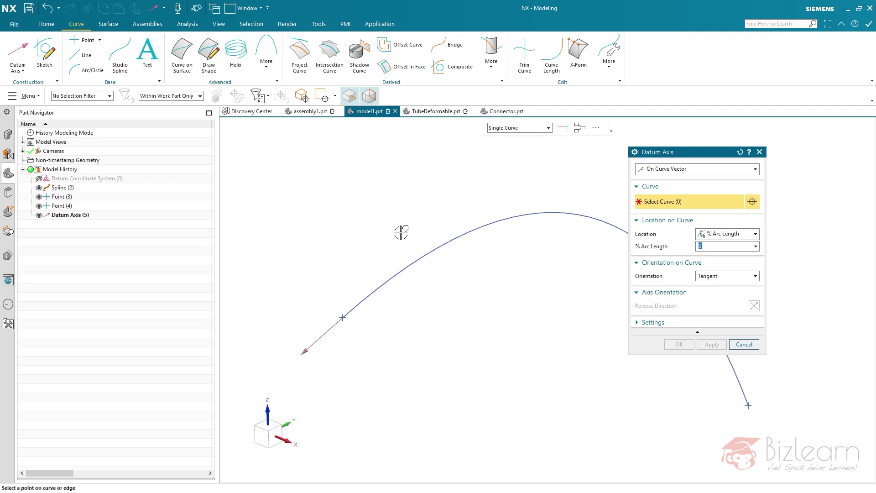
Step: Create an On Curve Vector datum axis on the spline at 0 % Arc Length with Bi-normal orientation
scroll(459, 289, "down", 2)
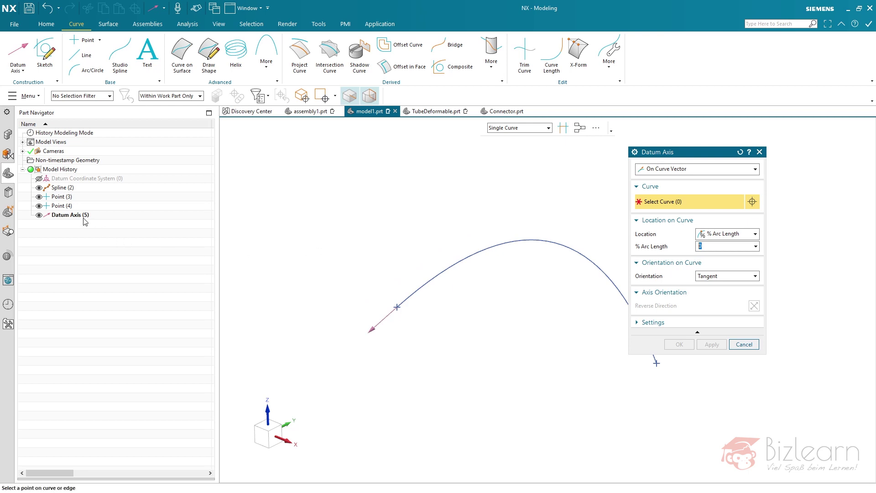
left_click(63, 188)
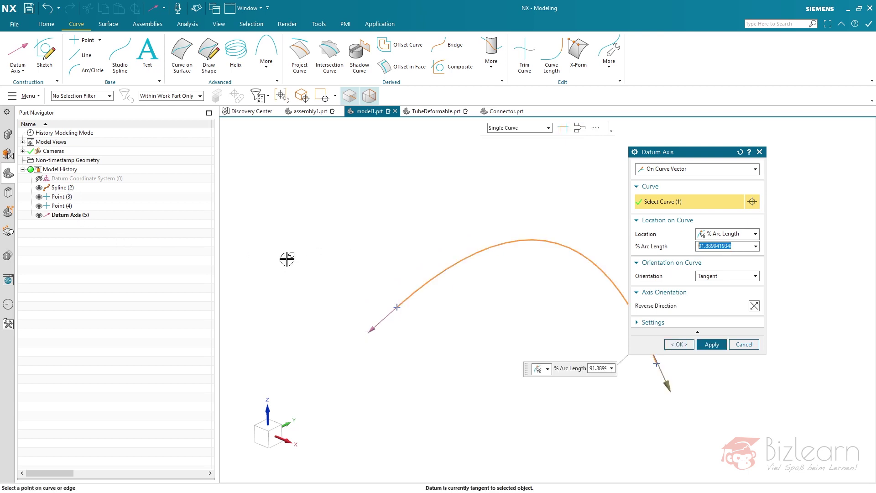
key("Return")
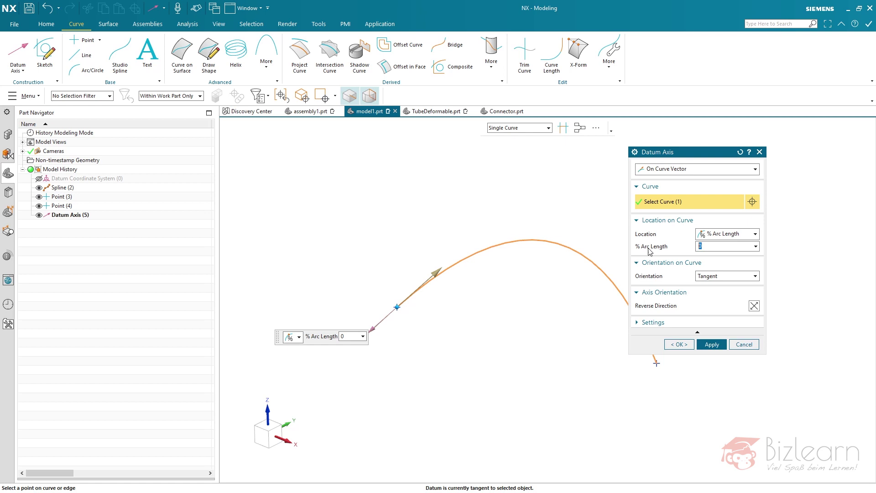
left_click(713, 277)
left_click(726, 303)
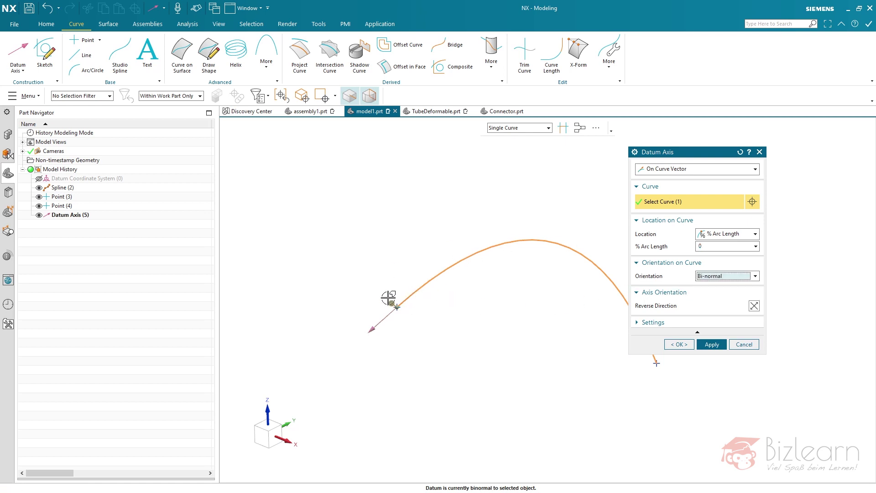
middle_click_drag(404, 298, 429, 315)
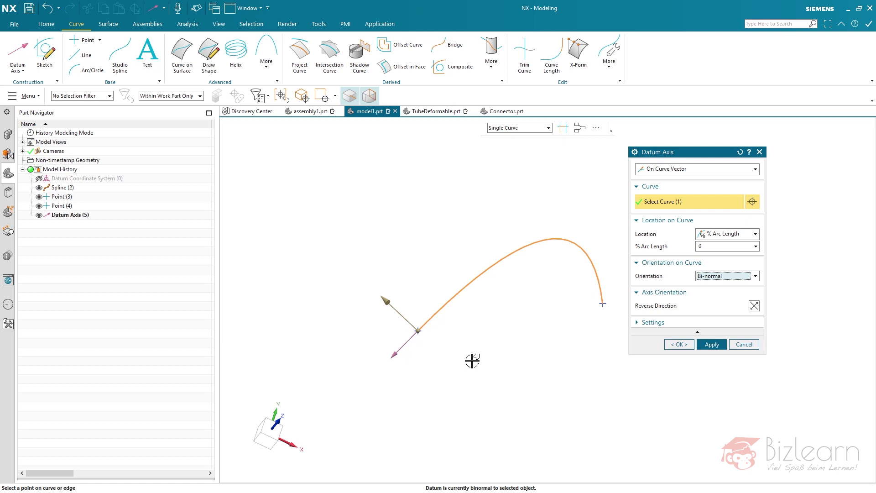
left_click(679, 344)
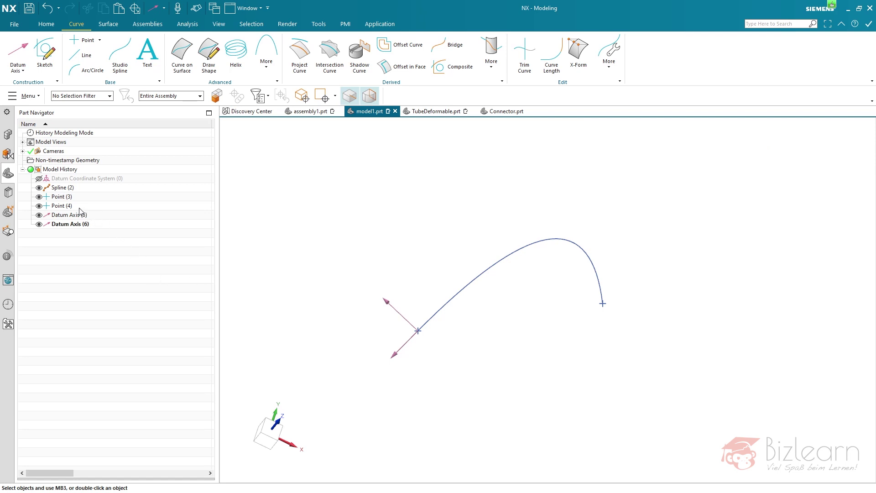
Step: Reorder the spline's far end point after both datum axes and make the bi-normal axis the current feature
left_click_drag(212, 124, 146, 124)
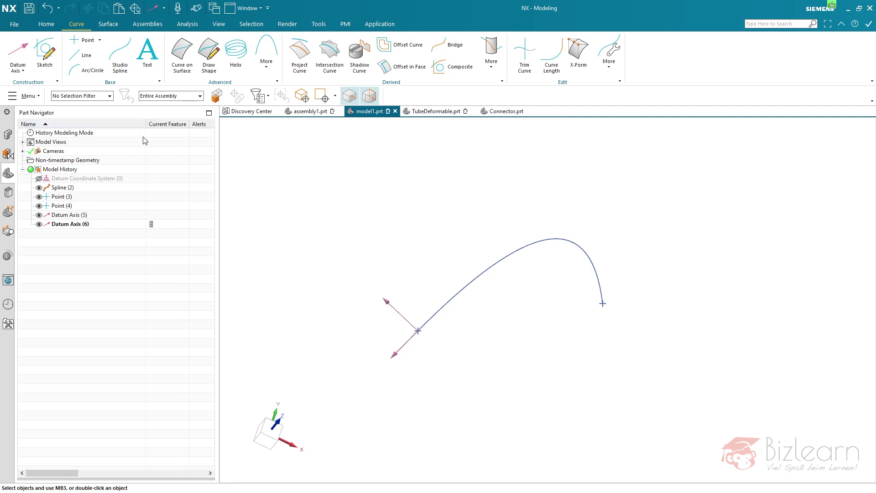
left_click(69, 207)
left_click_drag(68, 207, 89, 232)
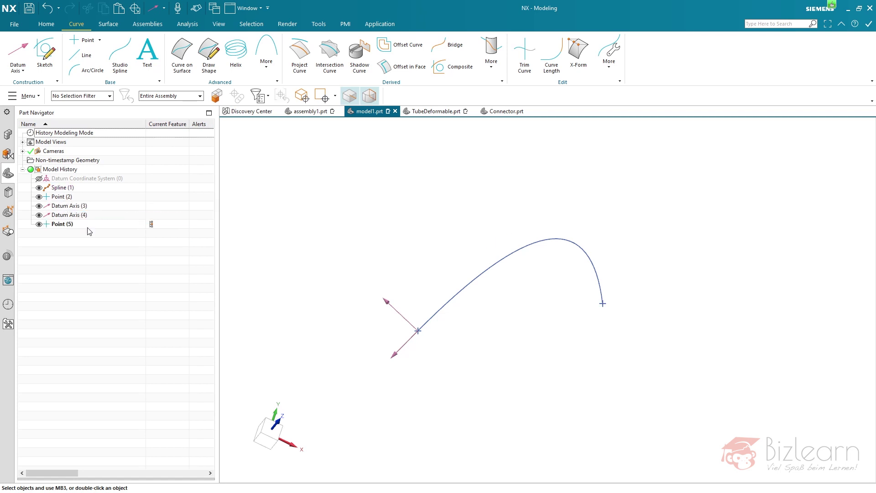
left_click(152, 215)
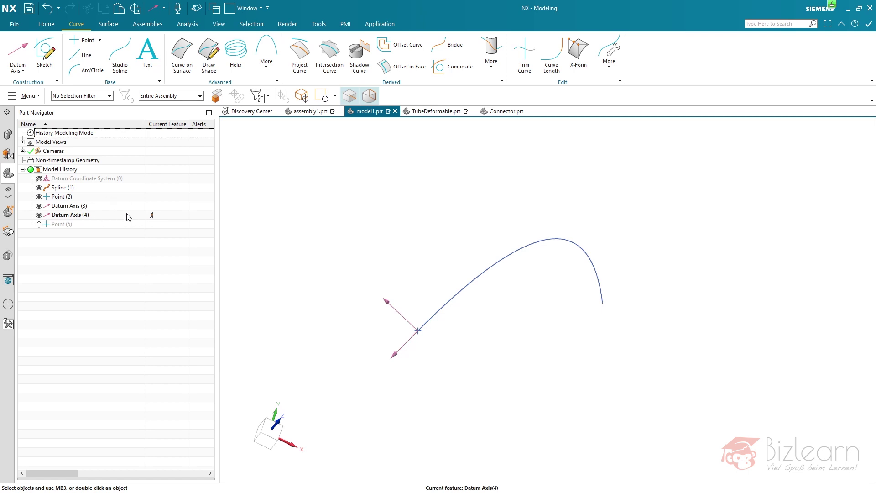
Step: Create a Z-axis, X-axis, Origin datum CSYS from the start point, with the tangent axis as Z and the bi-normal axis as X
left_click(22, 71)
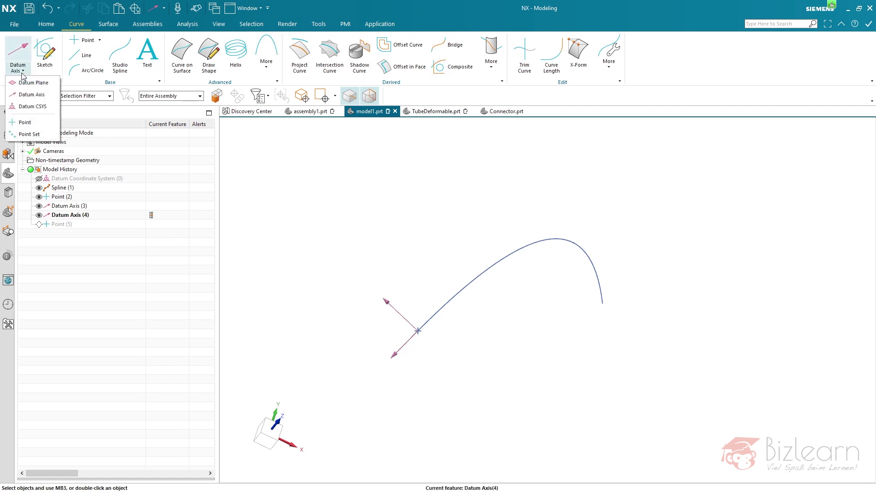
left_click(25, 105)
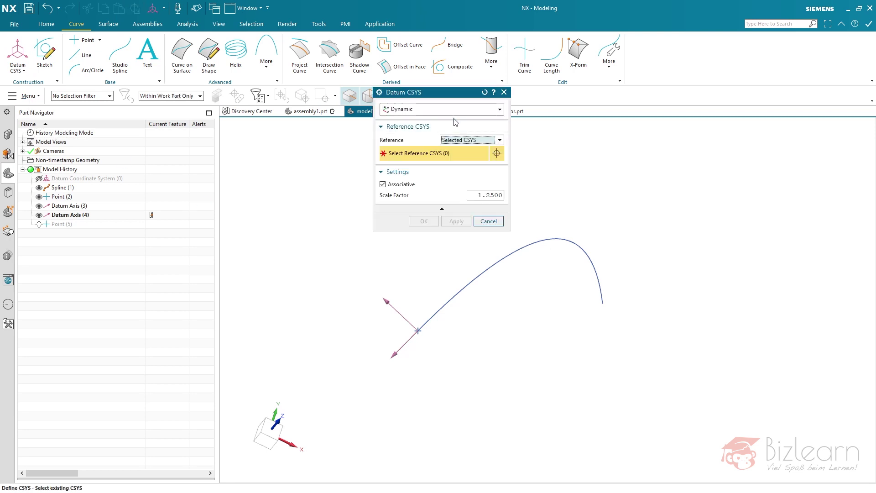
left_click(450, 110)
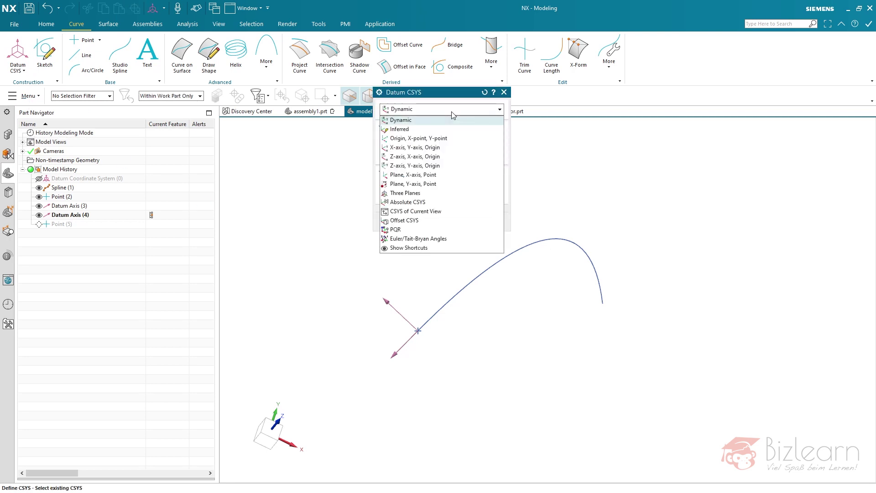
left_click(421, 158)
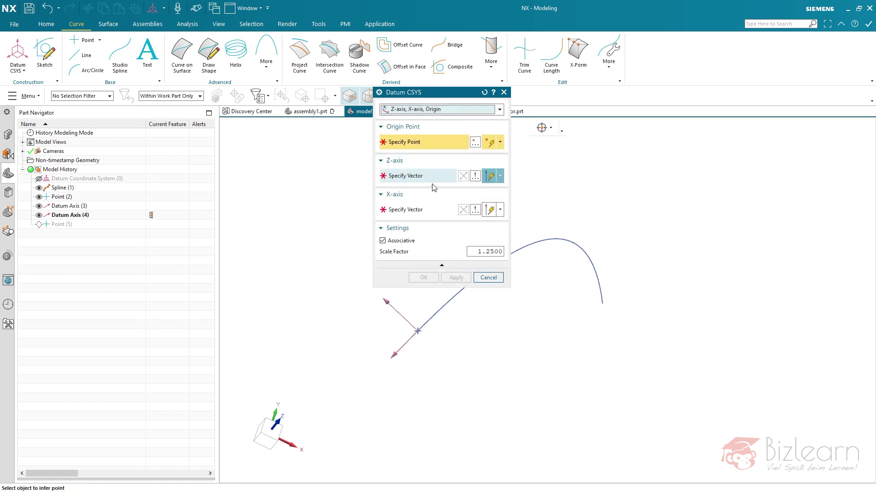
left_click(80, 197)
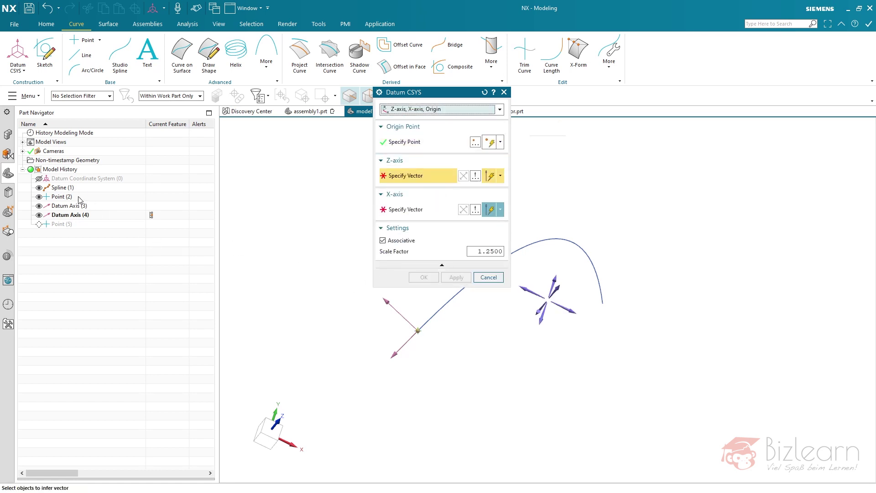
left_click(70, 206)
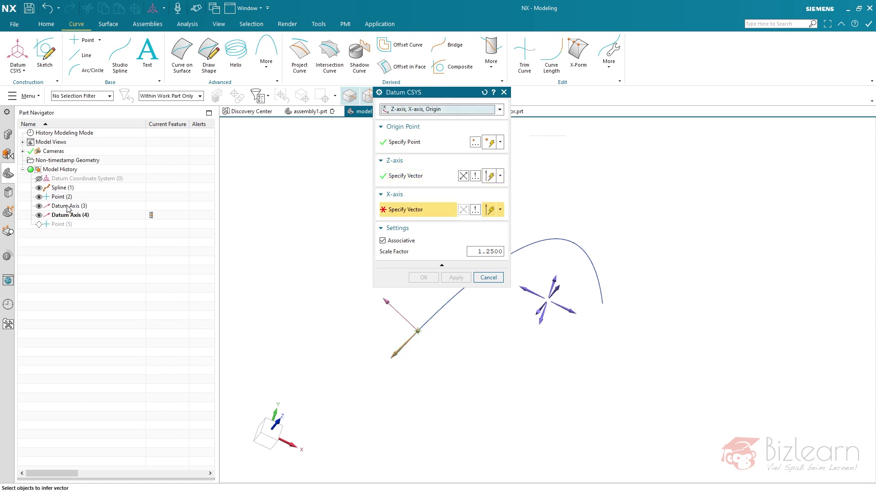
left_click(69, 215)
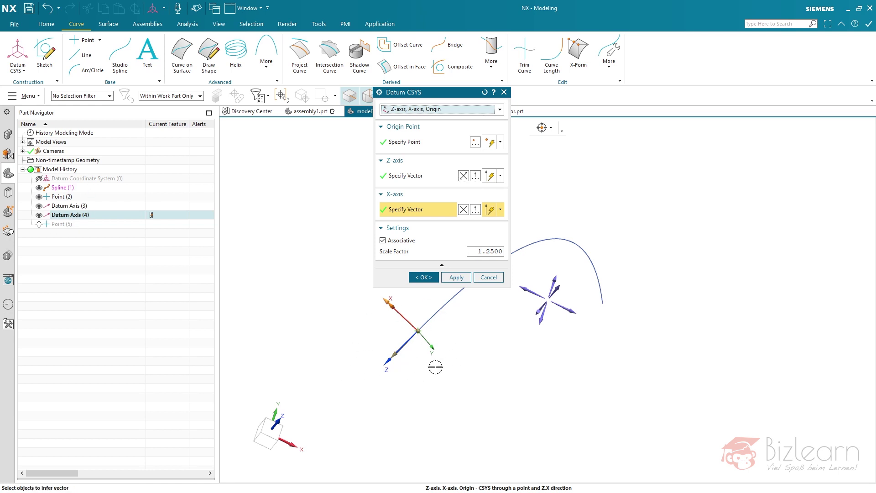
middle_click(443, 363)
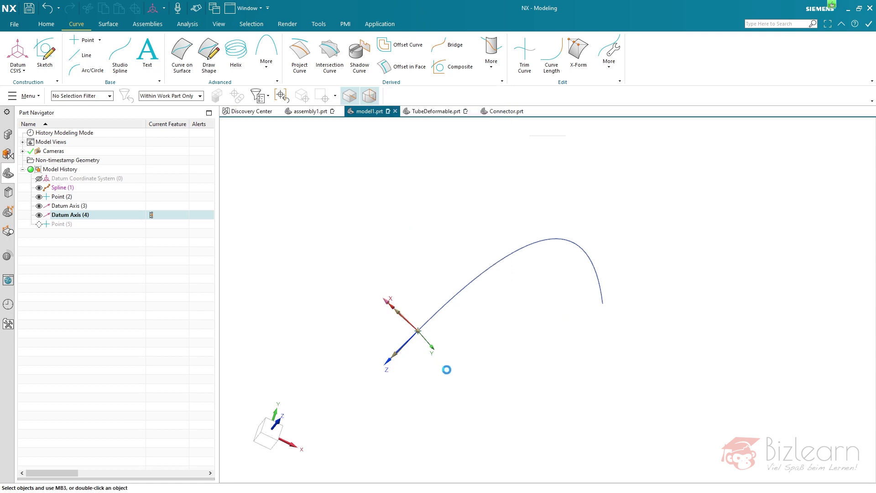
middle_click_drag(379, 306, 404, 274)
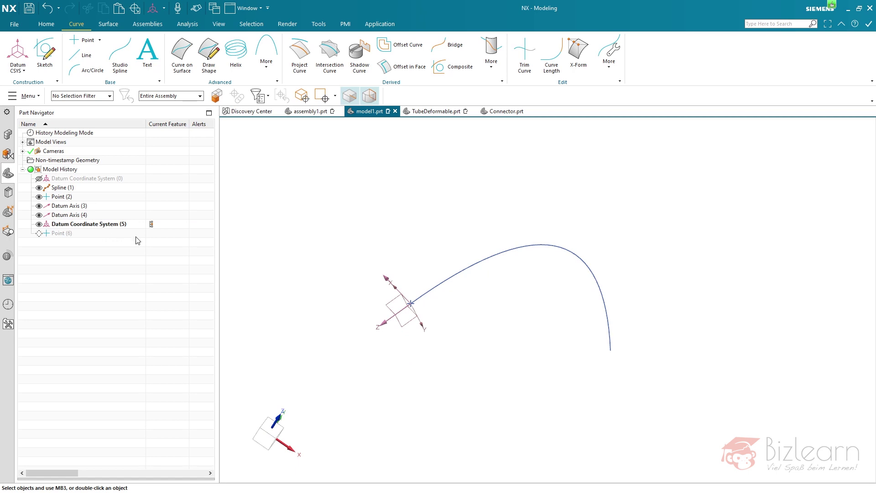
Step: Copy the start point, both datum axes and their CSYS, and paste them with the spline as the new parent curve
left_click(151, 235)
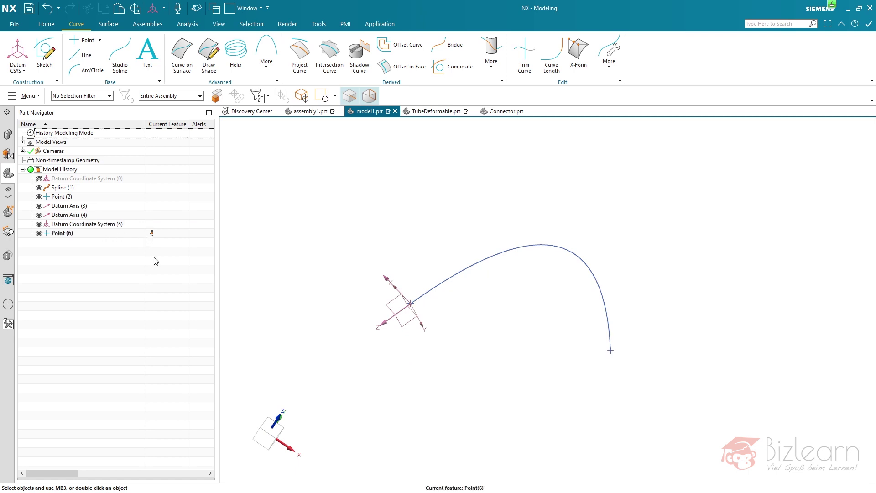
left_click(151, 226)
left_click(67, 224)
left_click(67, 199, "shift")
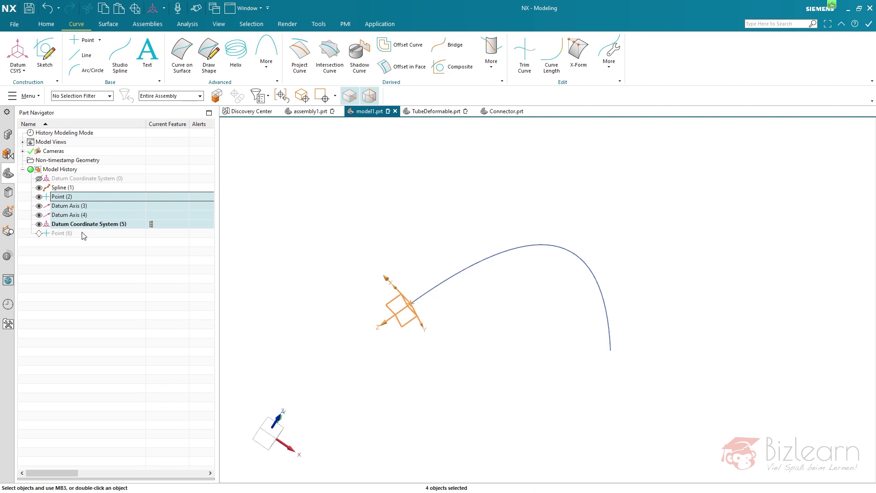
left_click(101, 255)
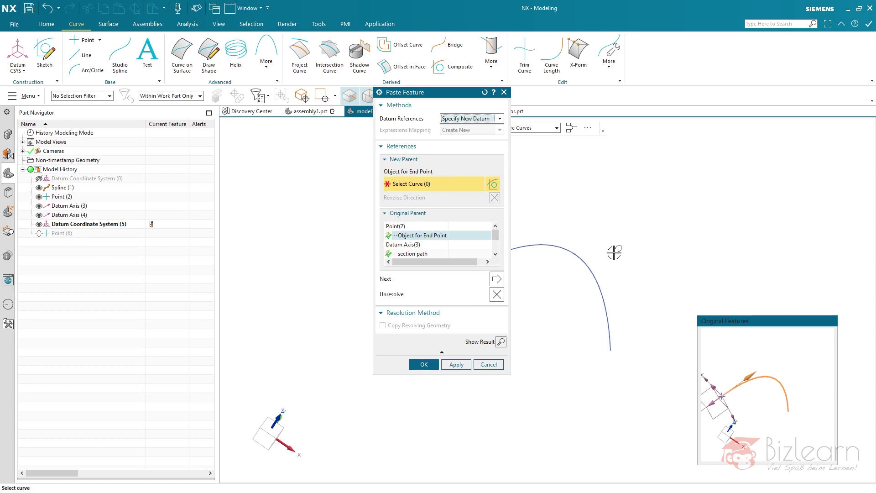
left_click(589, 273)
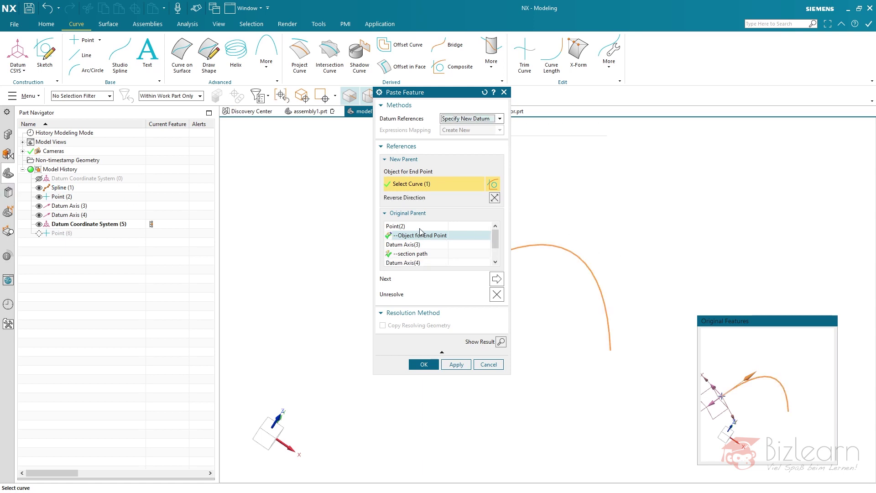
left_click(418, 254)
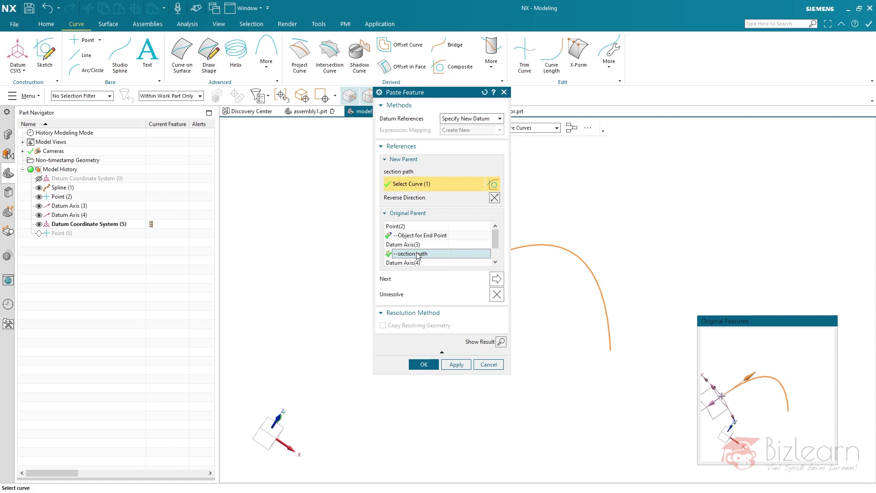
scroll(438, 253, "down", 1)
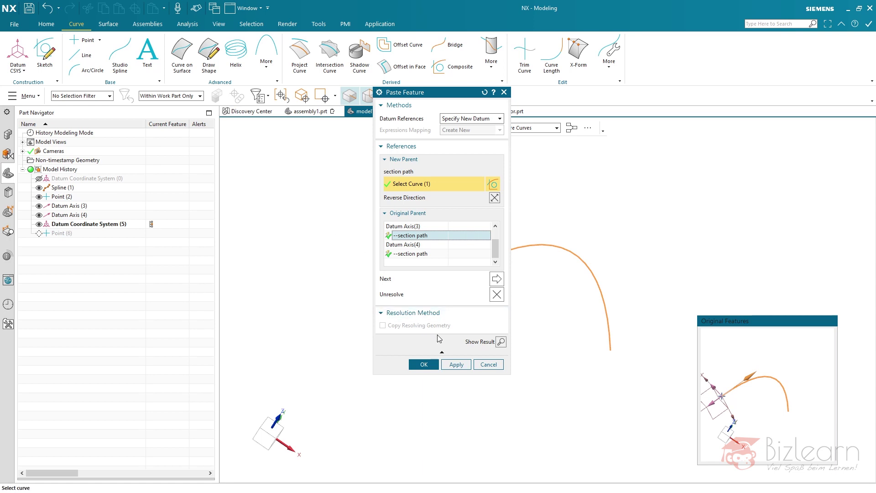
left_click(423, 364)
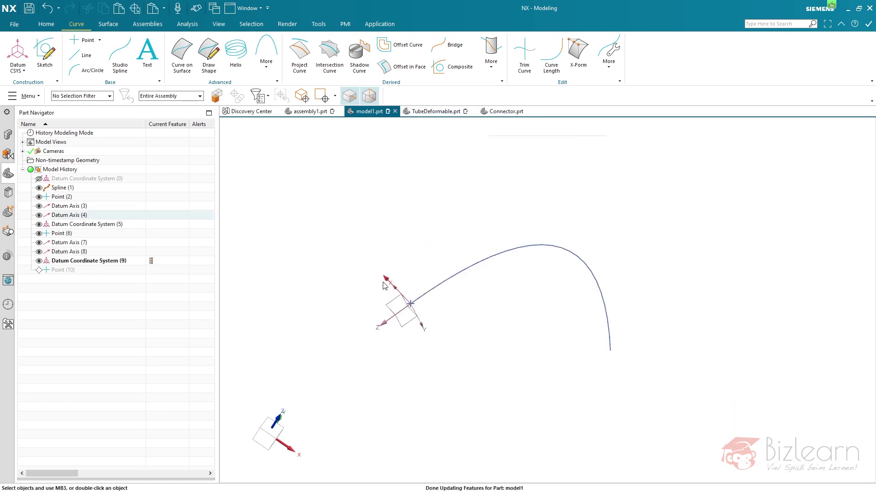
Step: Set the curve parameters of the pasted point and both pasted datum axes to 100
left_click(83, 237)
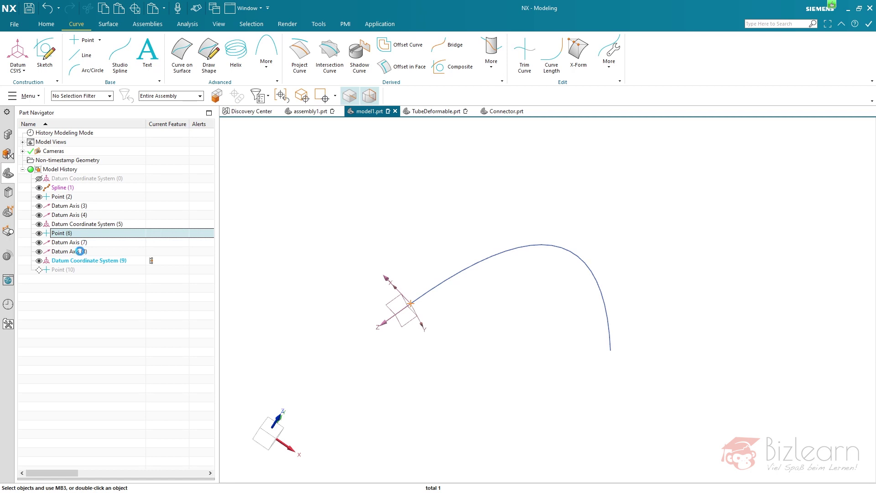
left_click(82, 251, "shift")
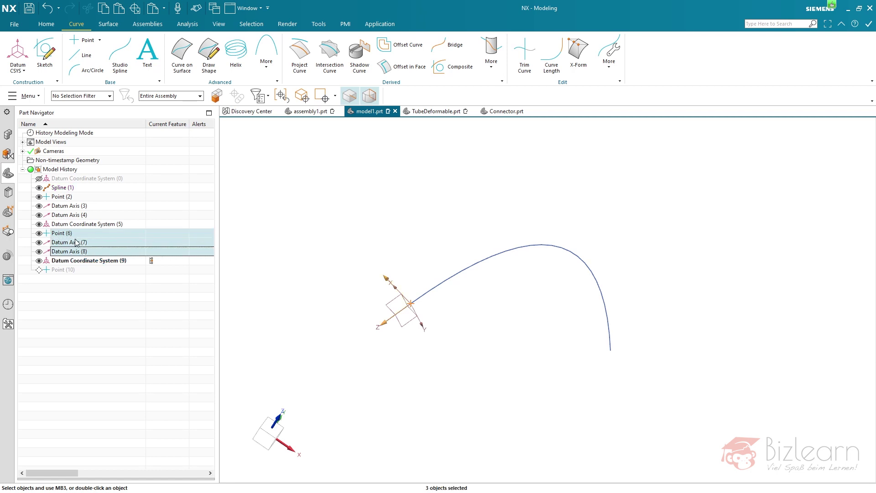
key("ctrl+v")
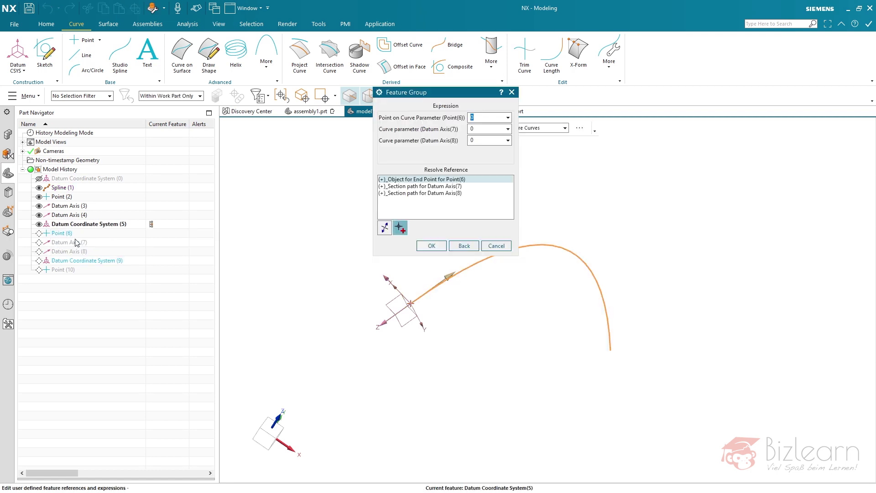
type("10")
type("10")
left_click(431, 246)
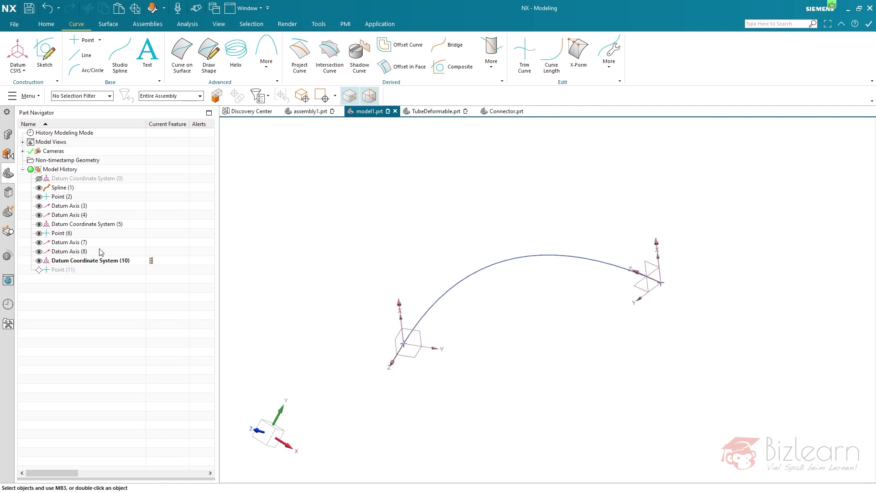
Step: Reverse the direction of the tangent datum axis at 100 % Arc Length and remove the leftover inactive end point
left_click(68, 243)
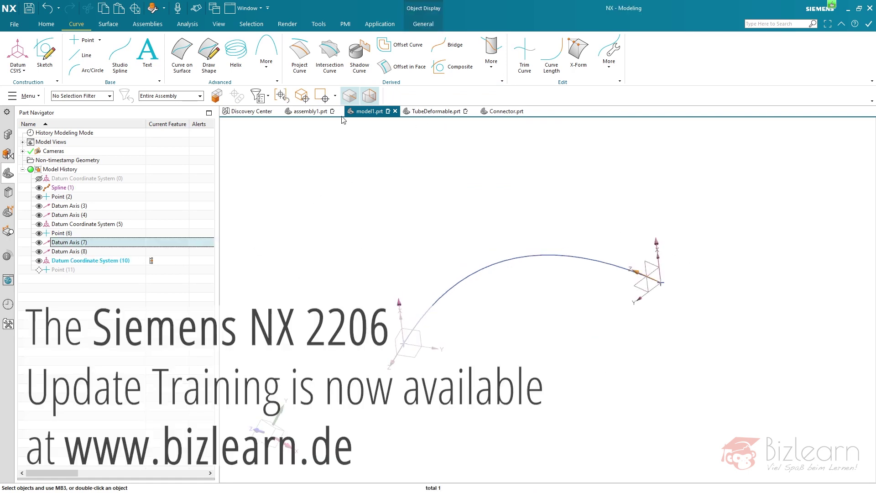
double_click(139, 245)
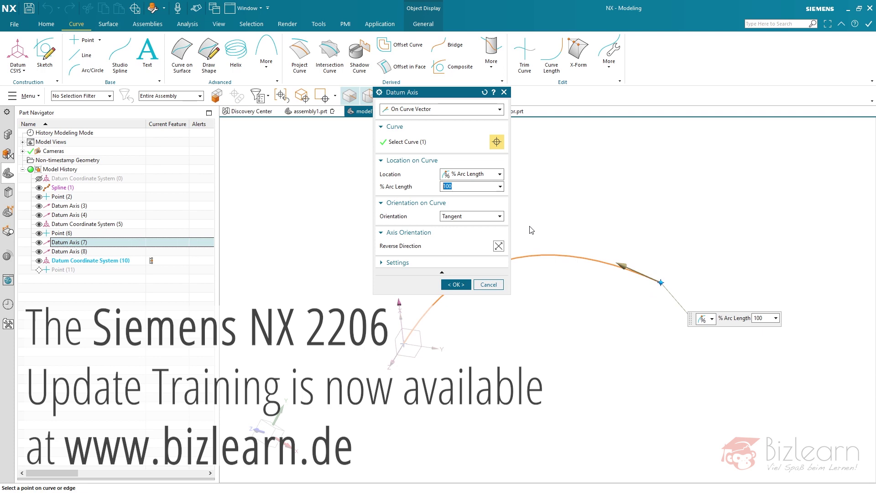
left_click(497, 246)
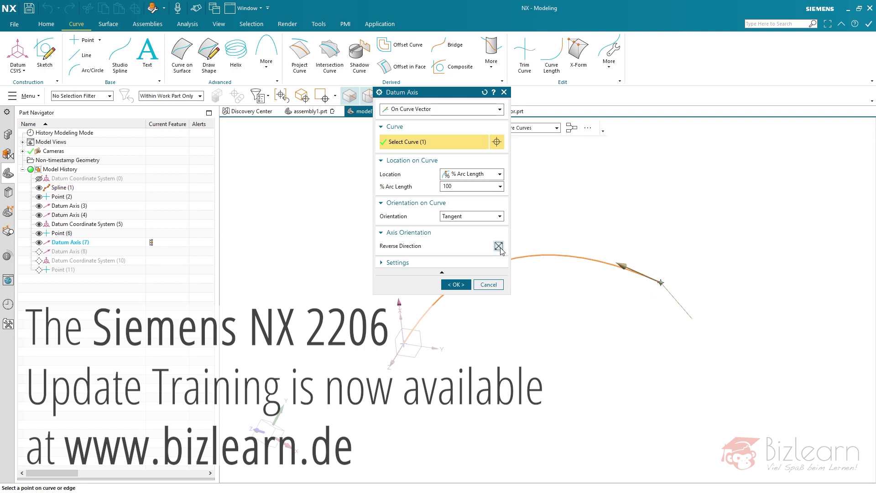
left_click(456, 284)
middle_click_drag(528, 215, 577, 221)
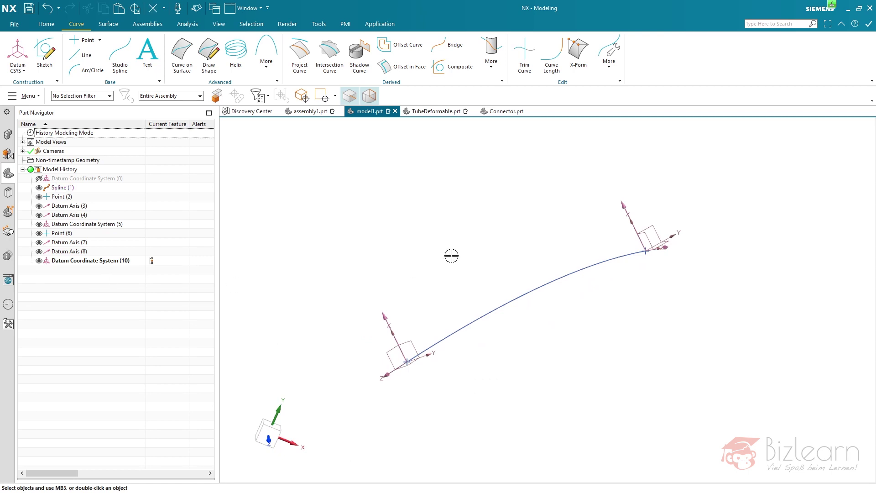
middle_click_drag(452, 256, 474, 256)
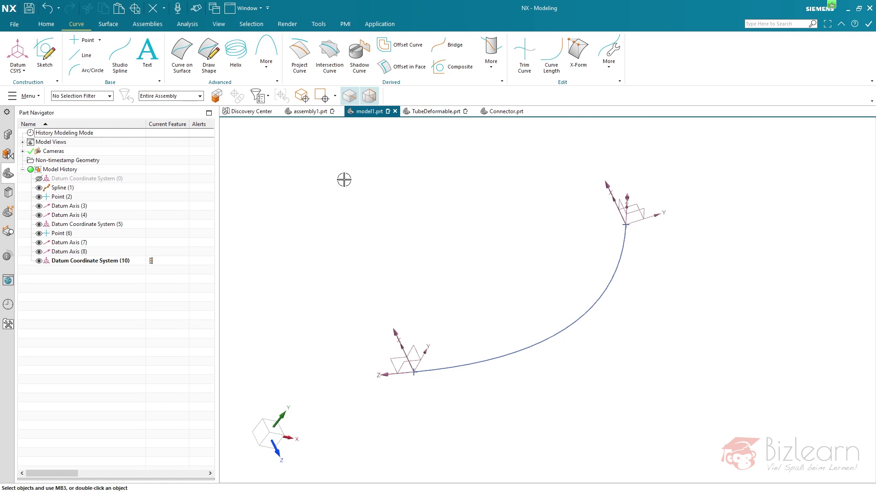
Step: Create a tube along the spline with an inner diameter of 0 mm and Multiple Segments output
left_click(102, 28)
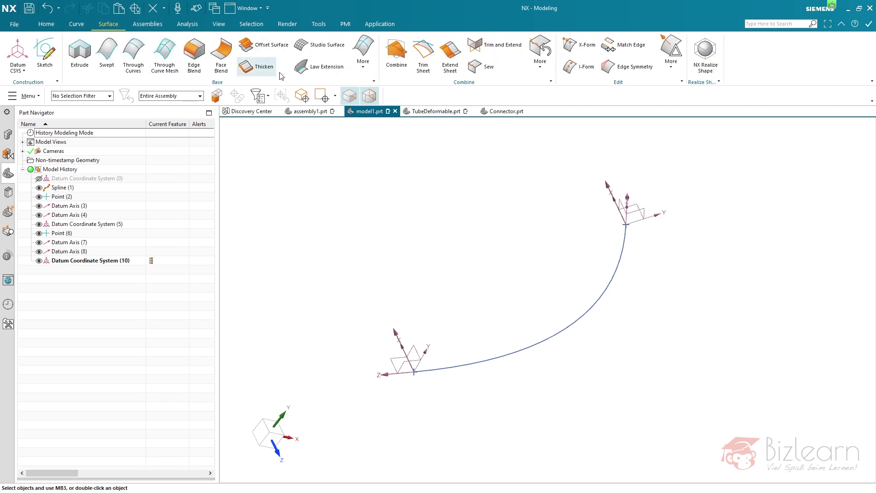
left_click(364, 66)
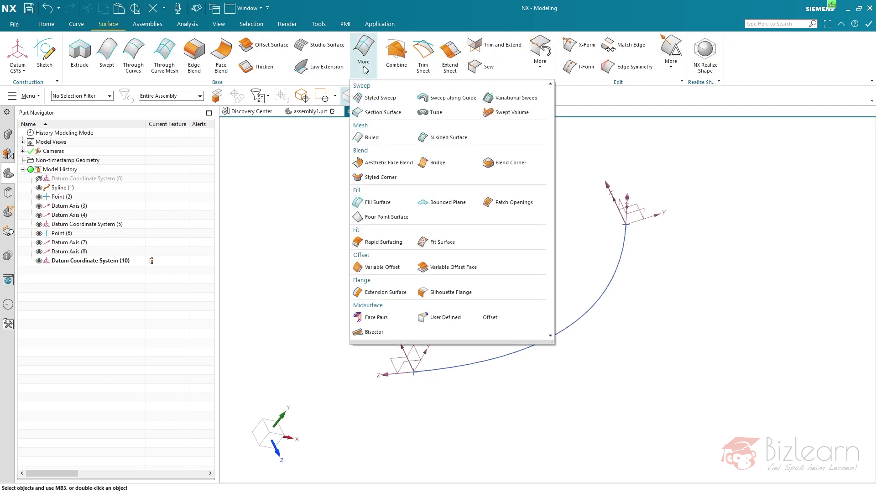
left_click(433, 113)
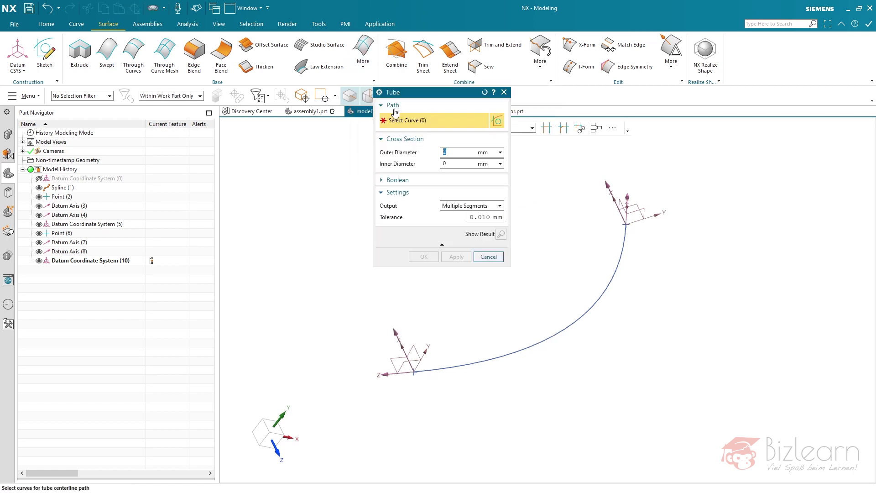
left_click_drag(414, 95, 321, 141)
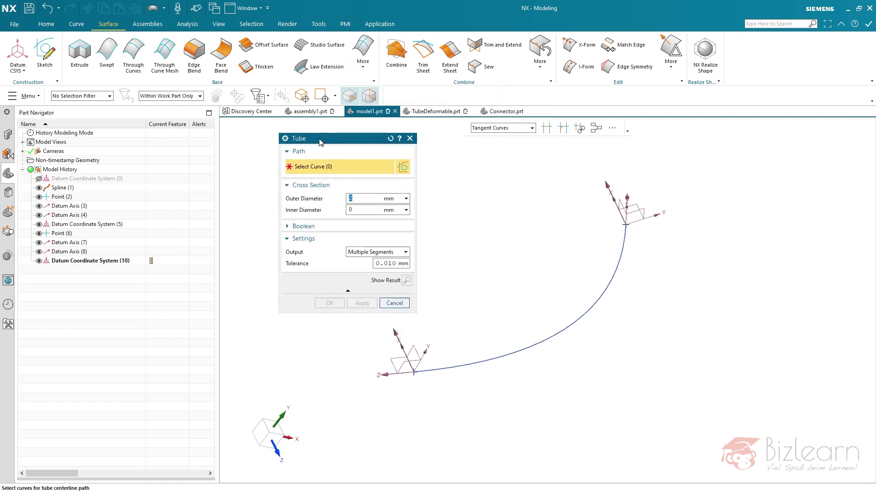
left_click(73, 188)
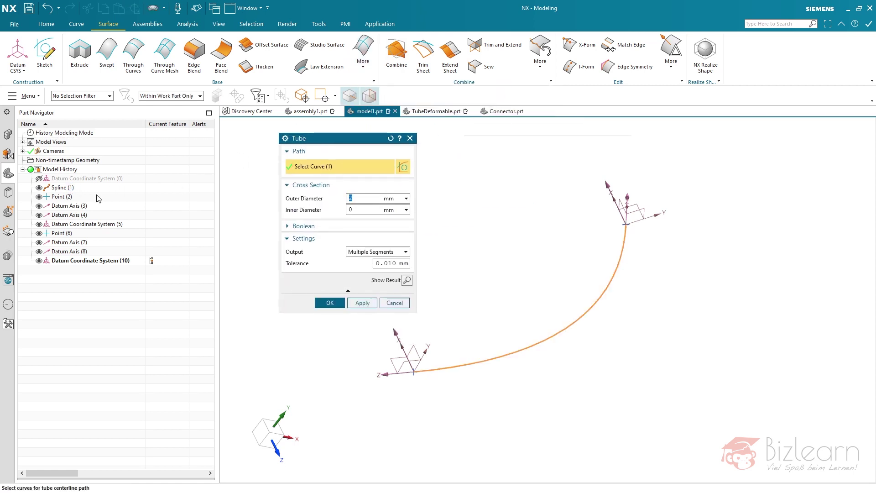
left_click(335, 302)
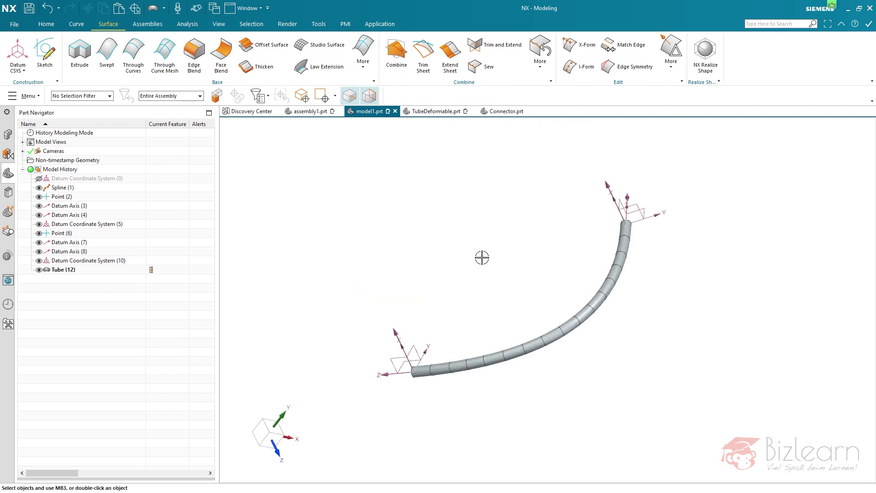
mouse_move(477, 256)
middle_mouse_down()
mouse_move(513, 248)
mouse_move(500, 247)
middle_mouse_up()
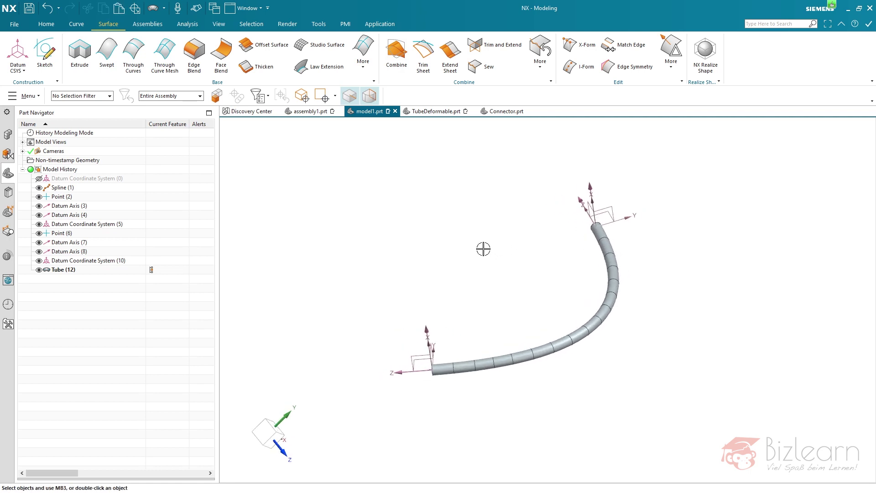
left_click(25, 96)
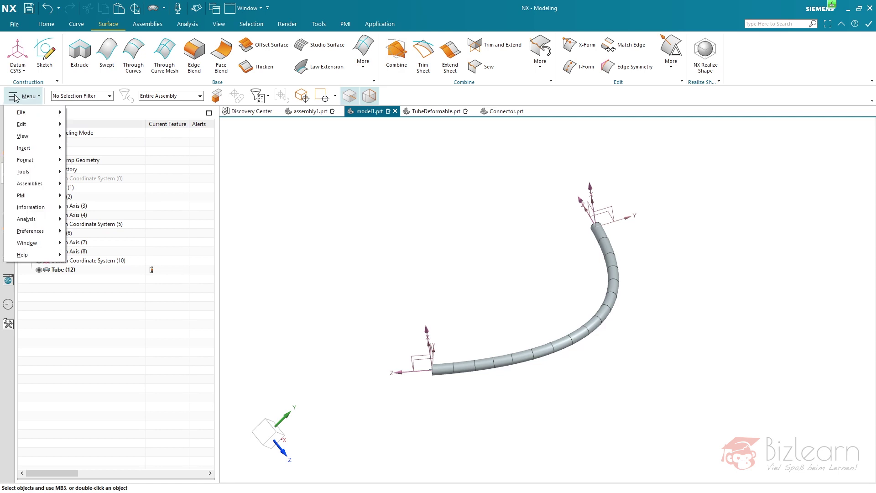
mouse_move(42, 172)
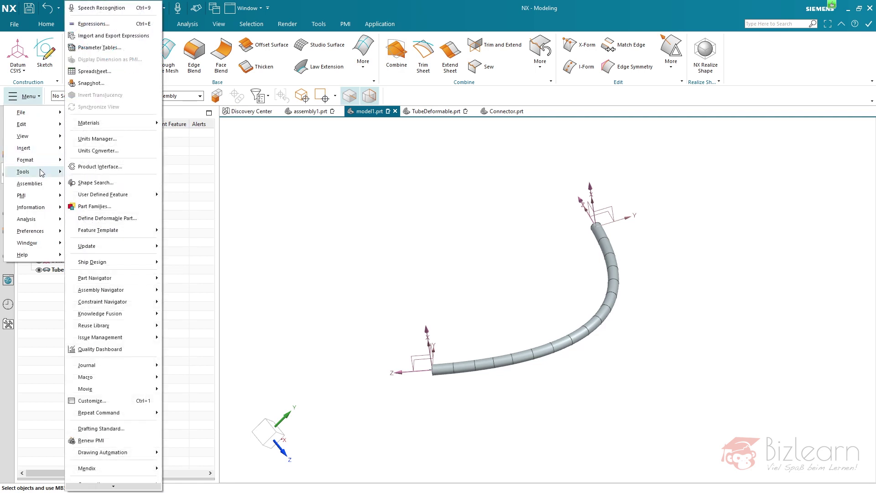
left_click(105, 219)
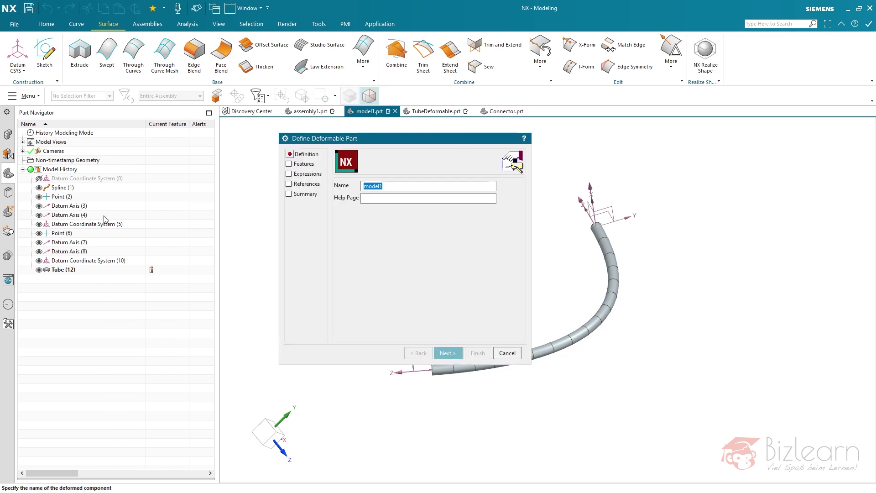
key("Return")
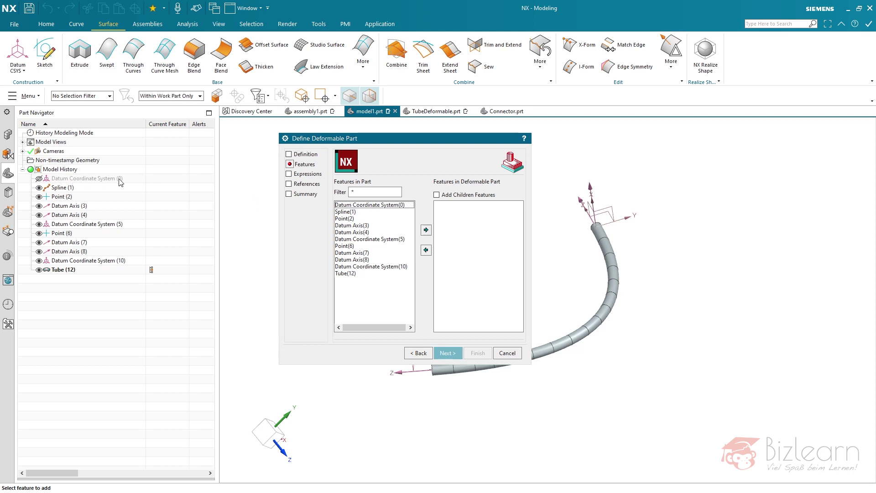
left_click(363, 212)
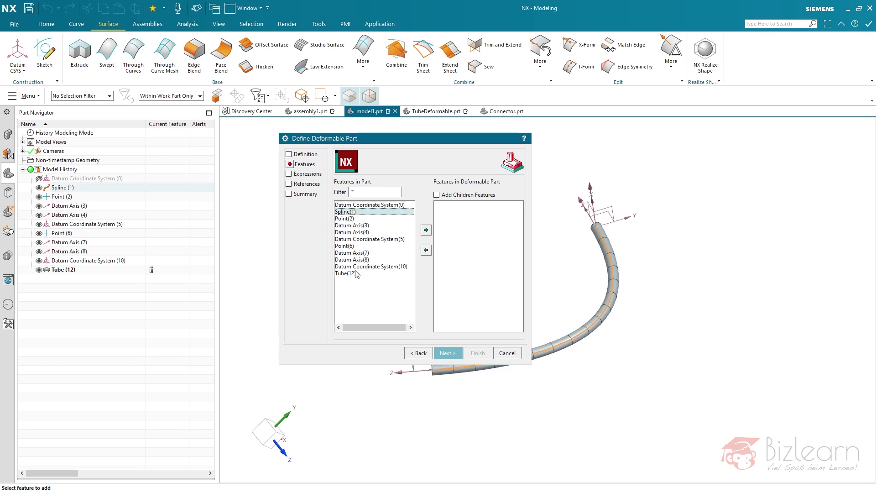
left_click(357, 273, "shift")
left_click(352, 212, "ctrl")
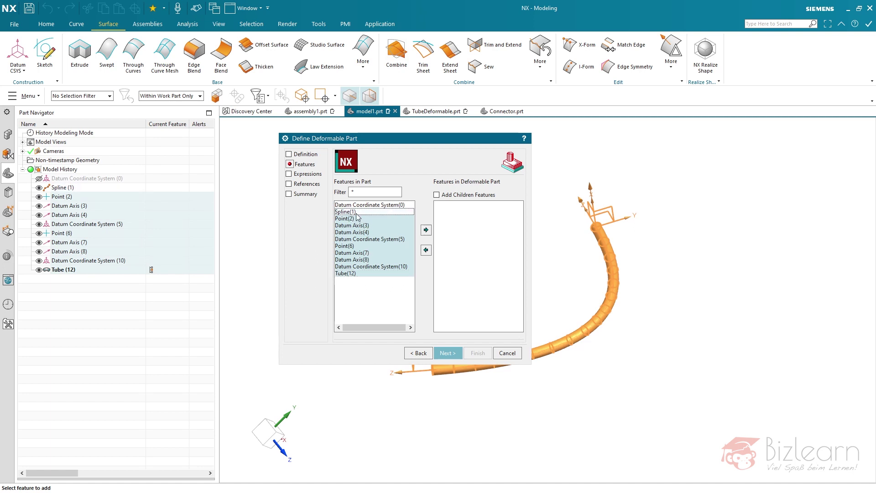
left_click(426, 230)
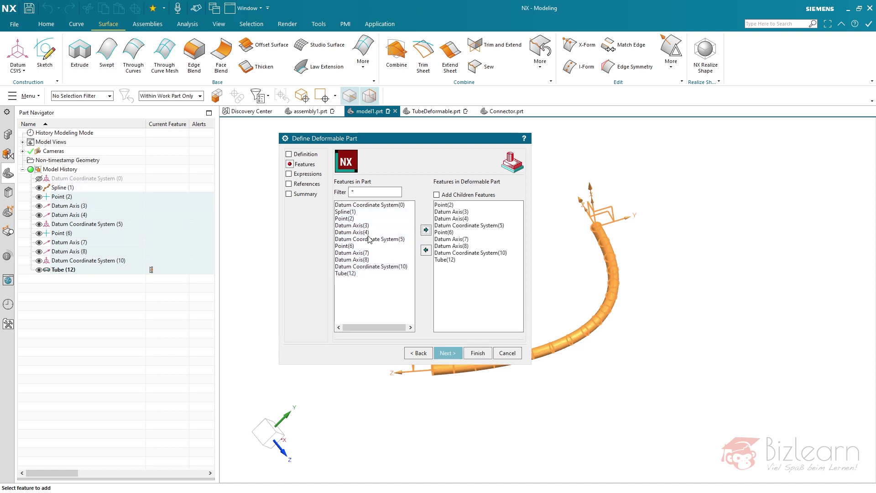
left_click(306, 186)
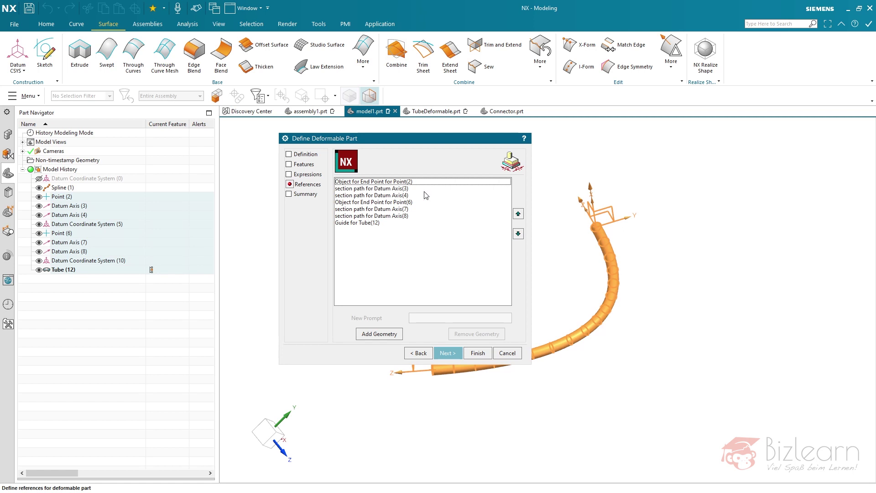
left_click(382, 182)
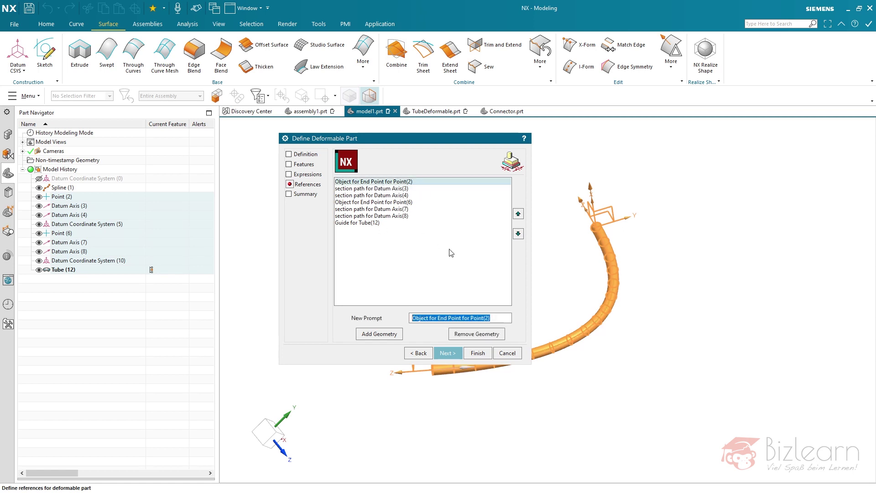
left_click(479, 334)
left_click(392, 183)
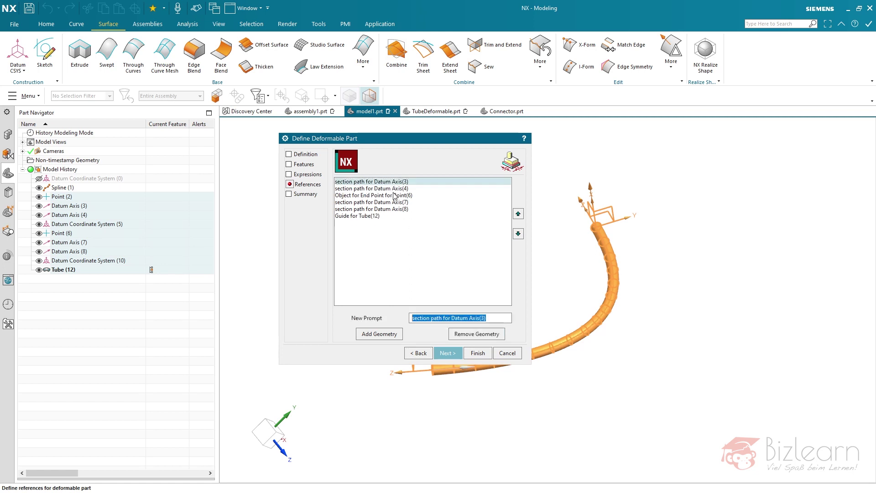
left_click(470, 334)
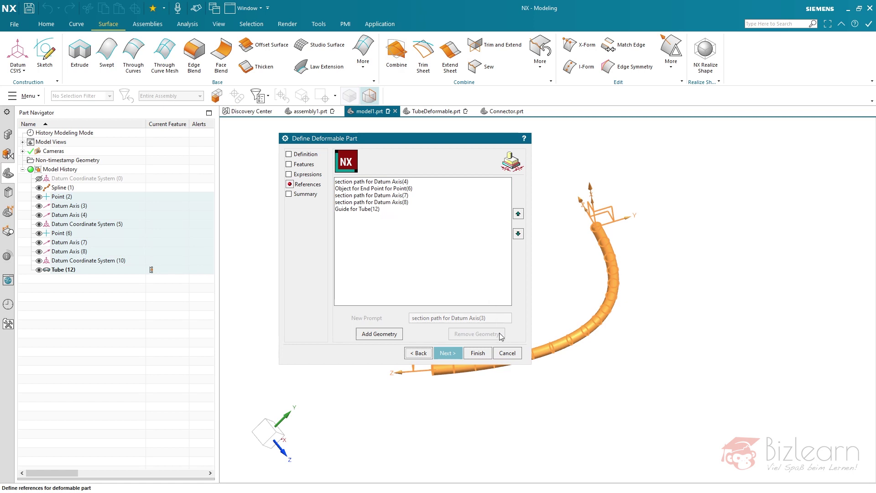
left_click(507, 353)
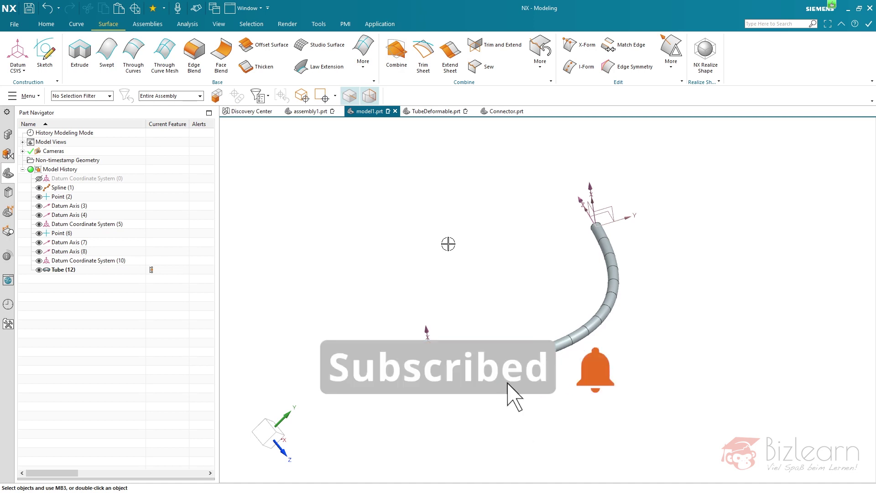
Step: Extract an associative composite curve from the spline with Join Curves set to No
left_click(98, 188)
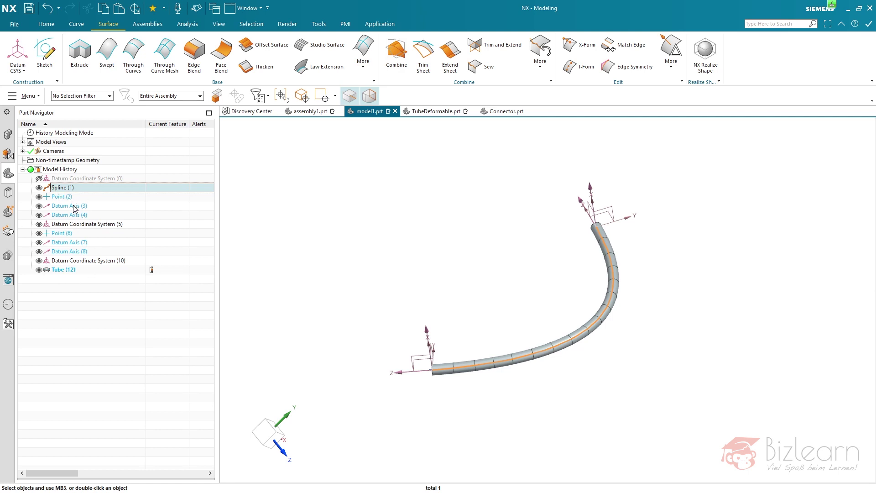
left_click(126, 296)
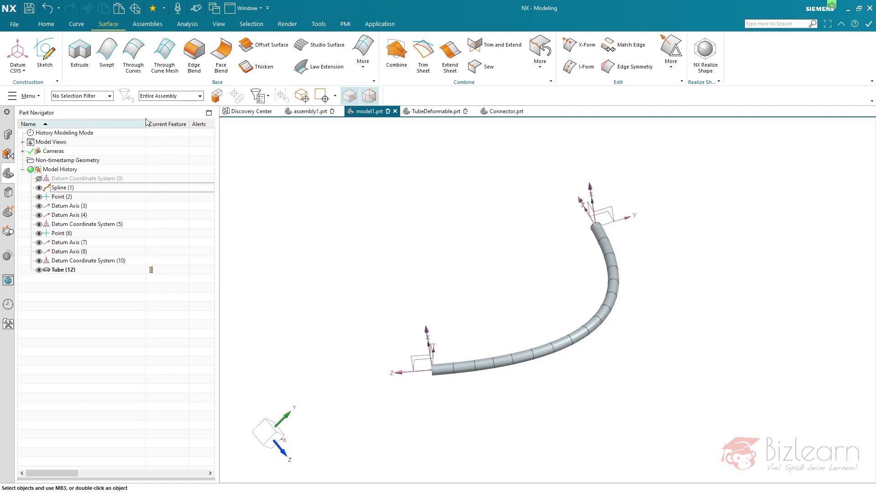
left_click(46, 24)
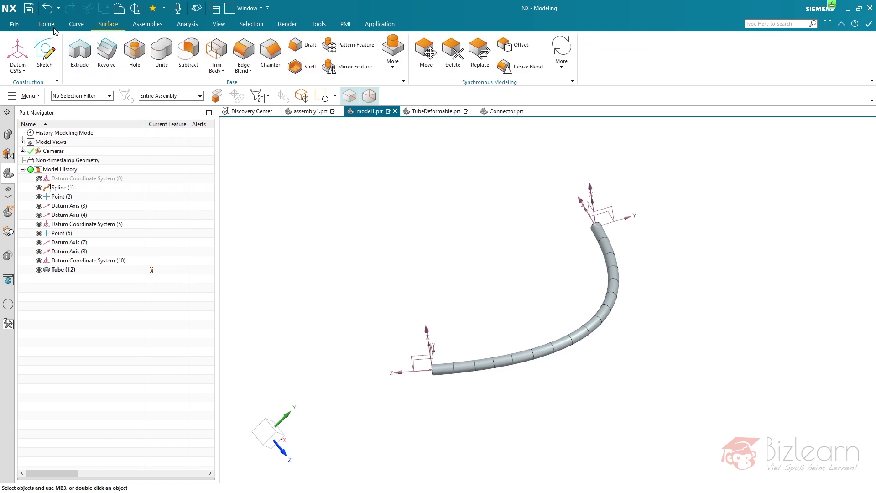
left_click(390, 70)
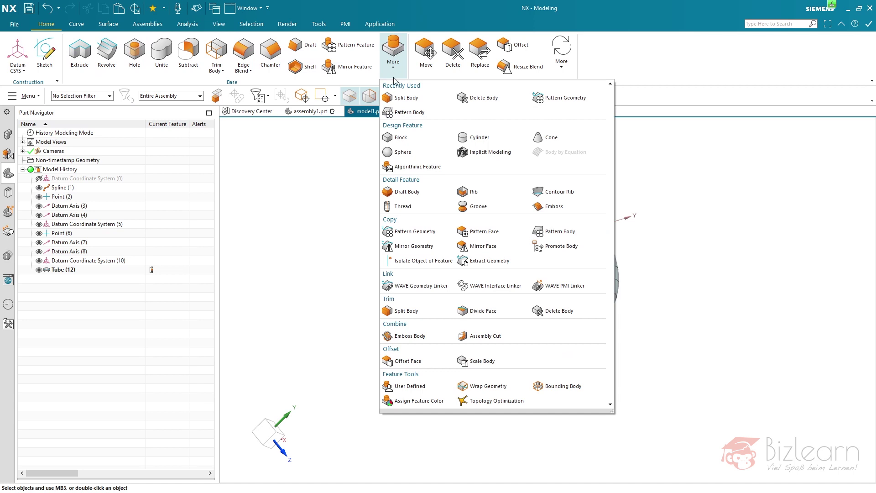
left_click(489, 260)
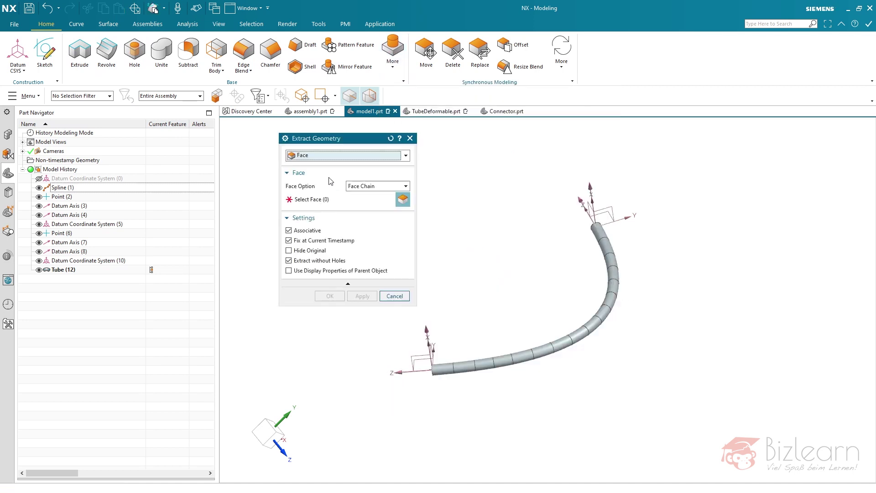
left_click(303, 154)
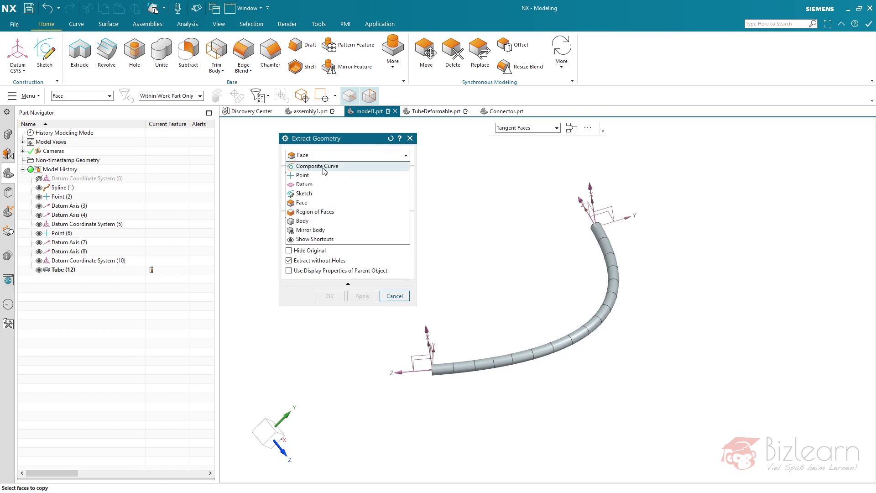
left_click(324, 167)
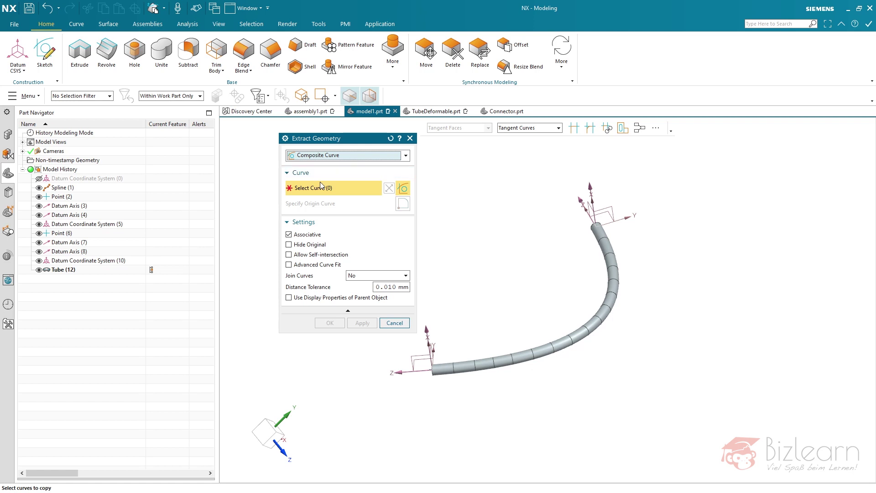
left_click(82, 188)
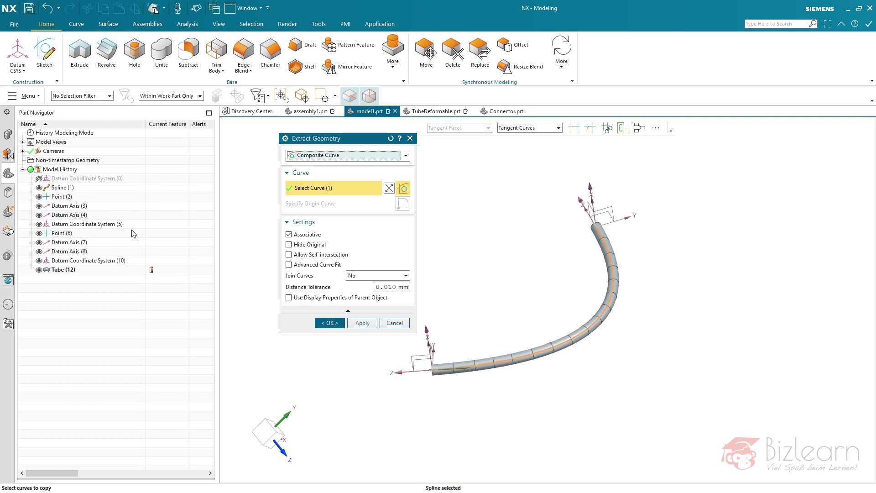
middle_click(235, 280)
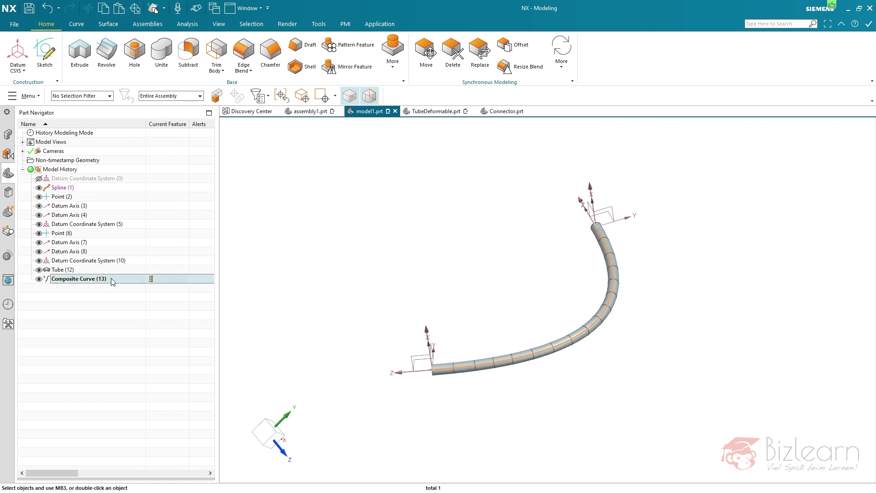
Step: Replace the spline with the composite curve as parent of the points, datum axes and tube, and check the dependent features
left_click(64, 187)
right_click(85, 192)
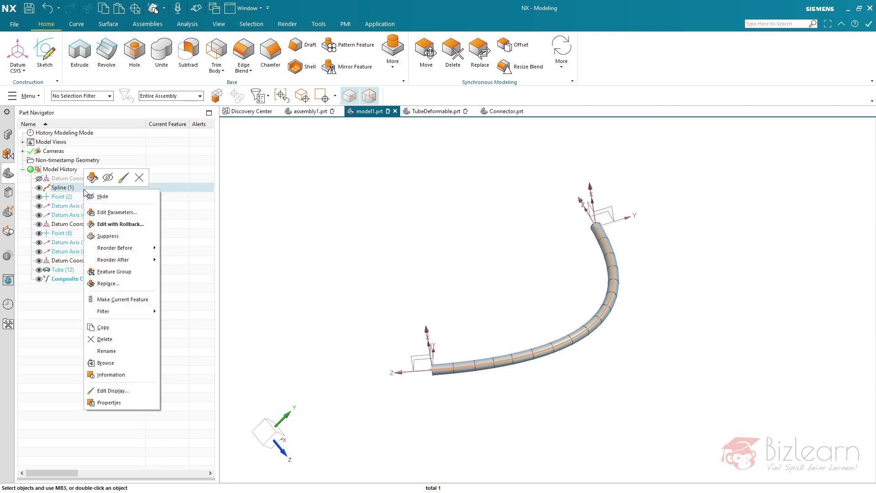
left_click(123, 283)
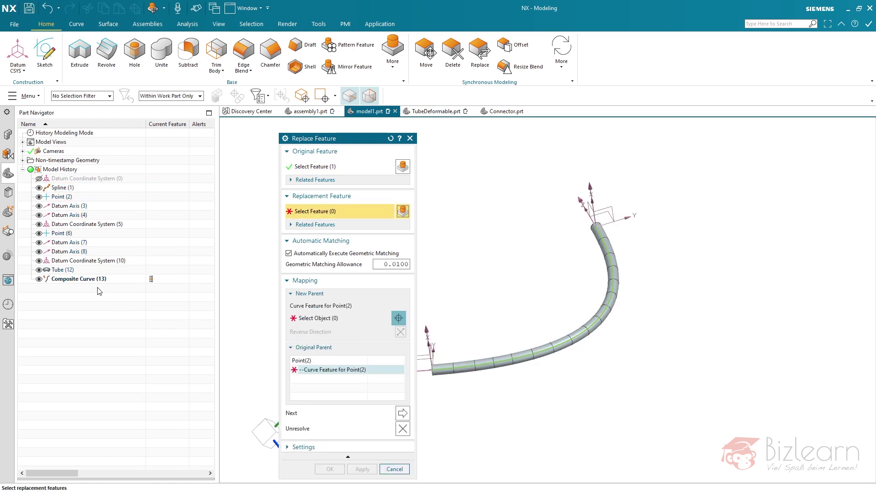
left_click(78, 279)
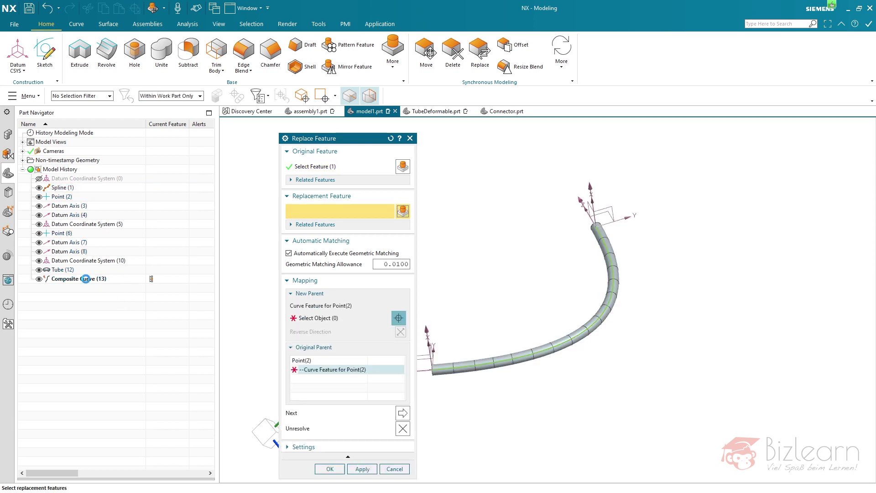
middle_click(117, 344)
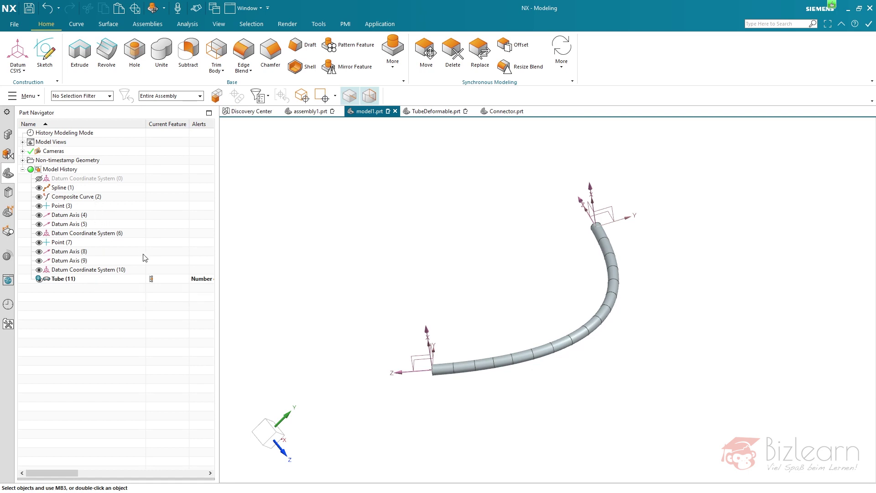
left_click(117, 280)
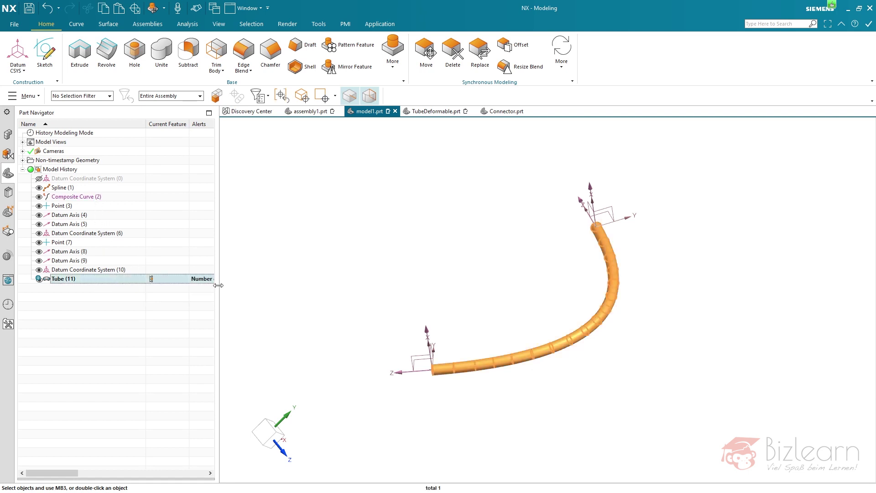
left_click_drag(217, 284, 196, 294)
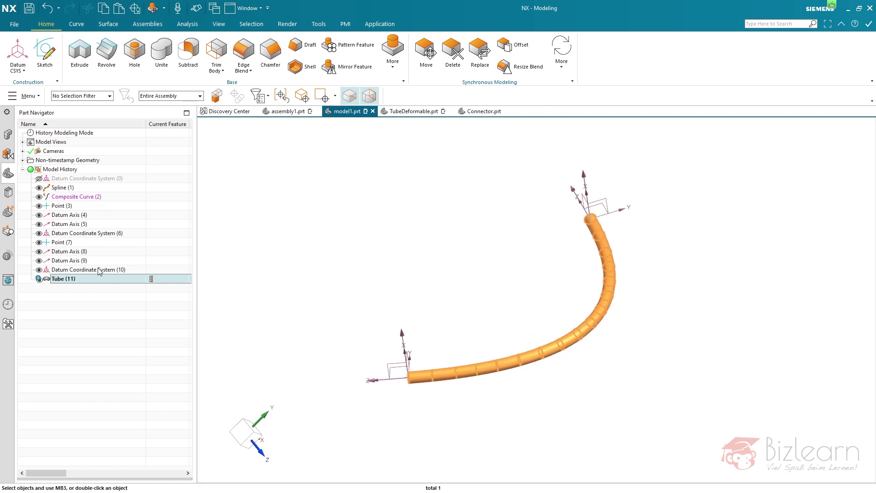
left_click(84, 195)
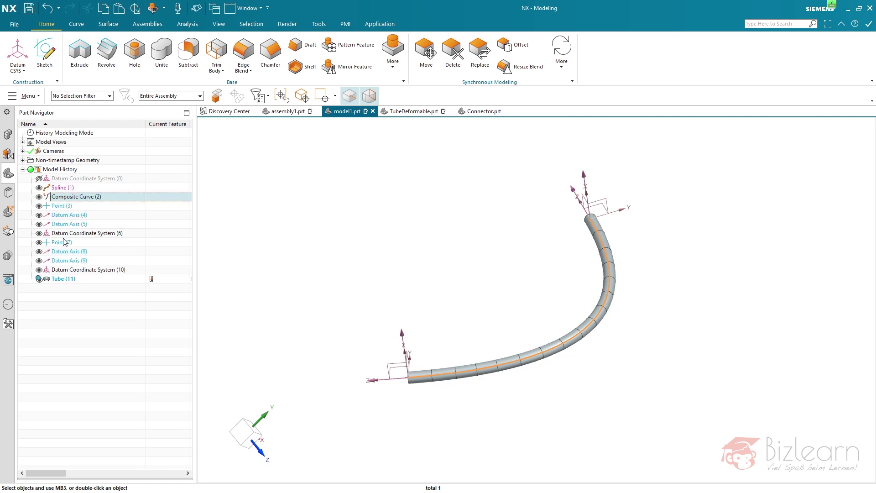
Step: Start defining a deformable part and include the features from Composite Curve (2) through Tube (11), leaving out the spline
left_click(86, 188)
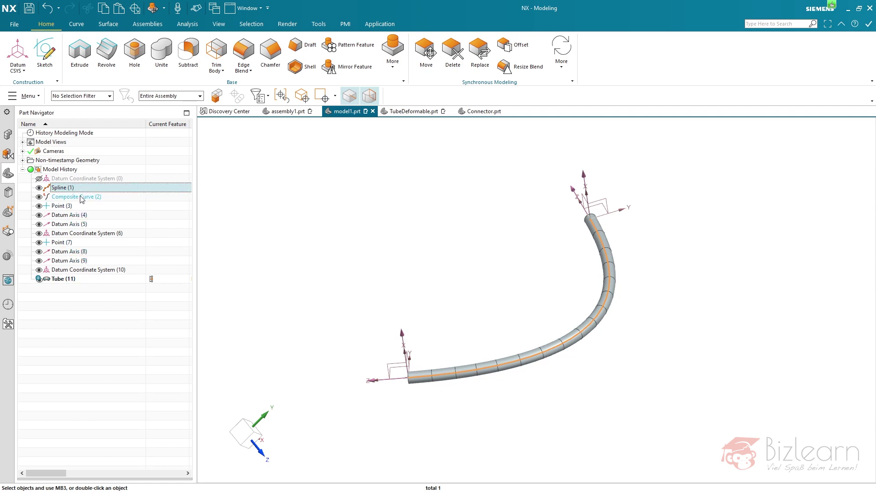
left_click(94, 300)
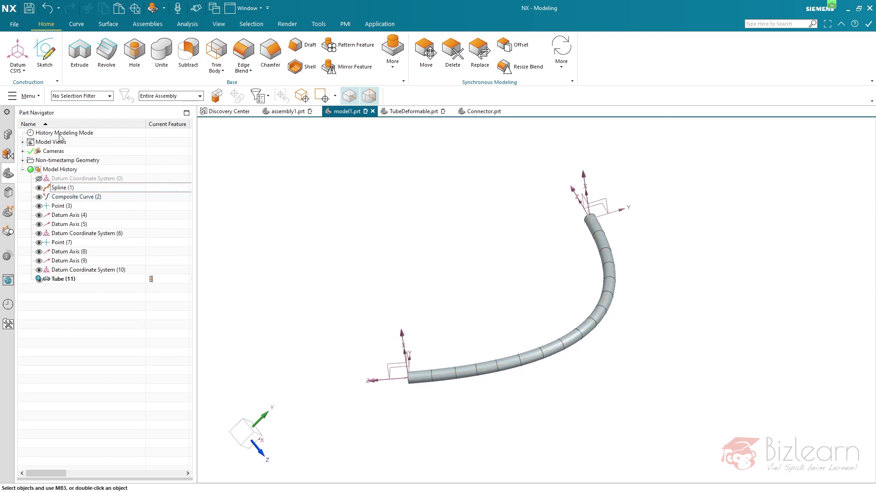
left_click(27, 95)
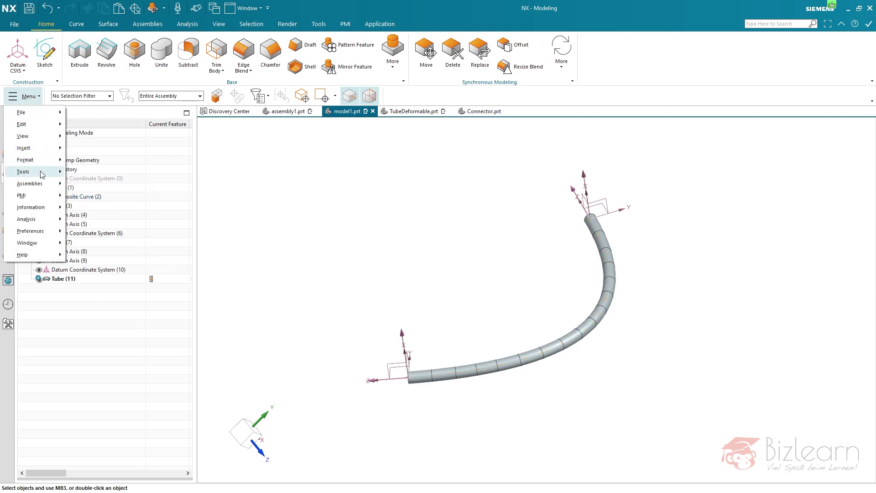
mouse_move(41, 174)
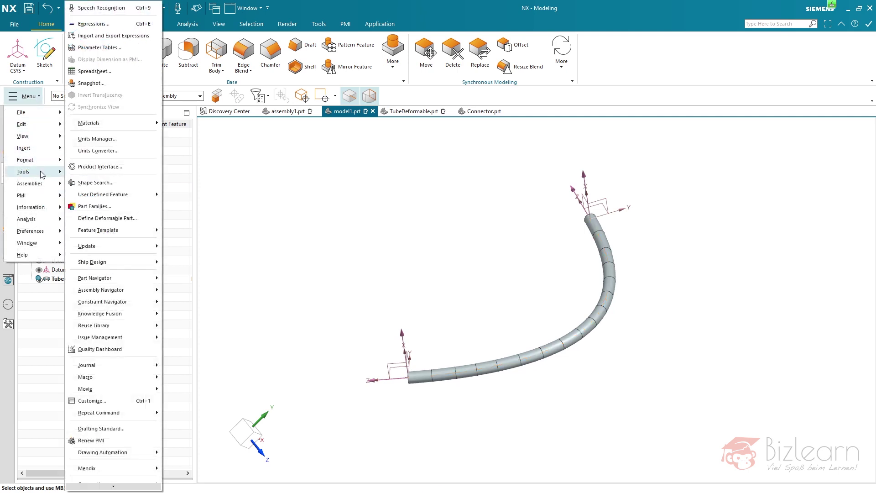
left_click(114, 219)
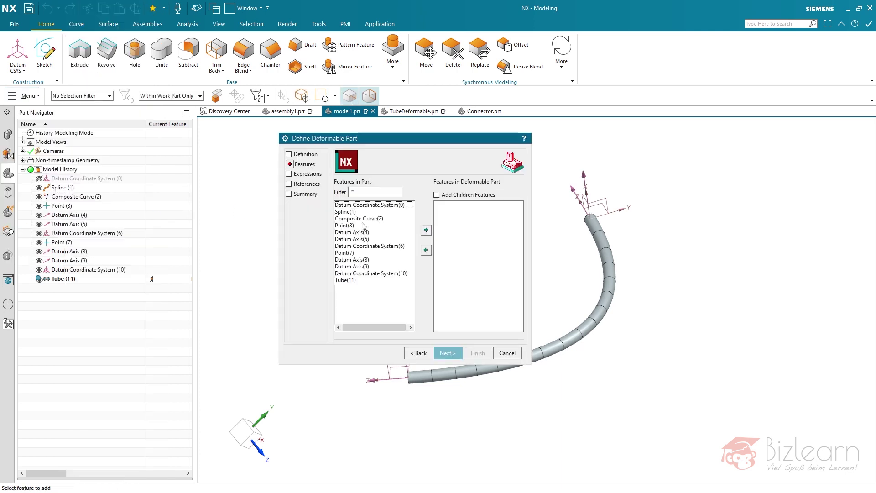
left_click(352, 220)
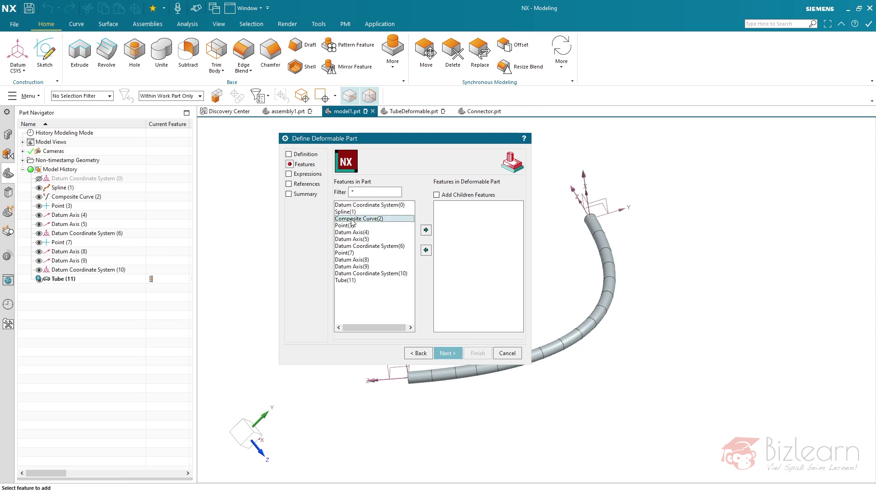
left_click(354, 280, "shift")
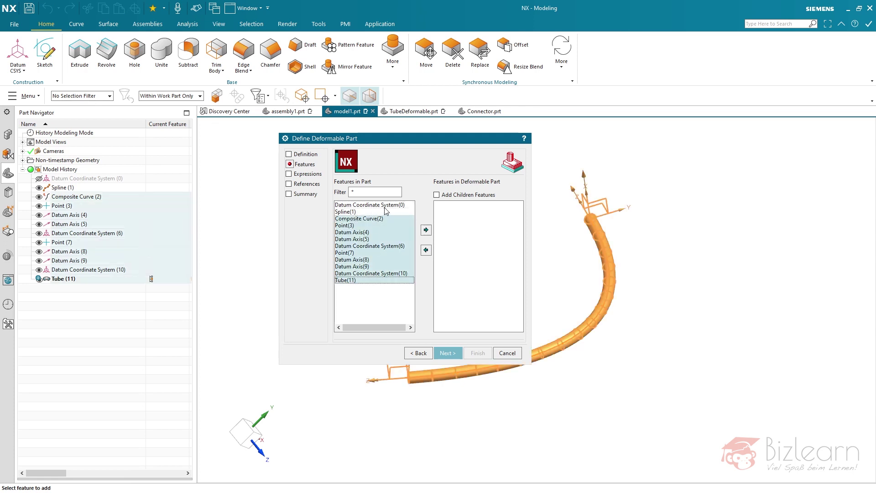
left_click(426, 230)
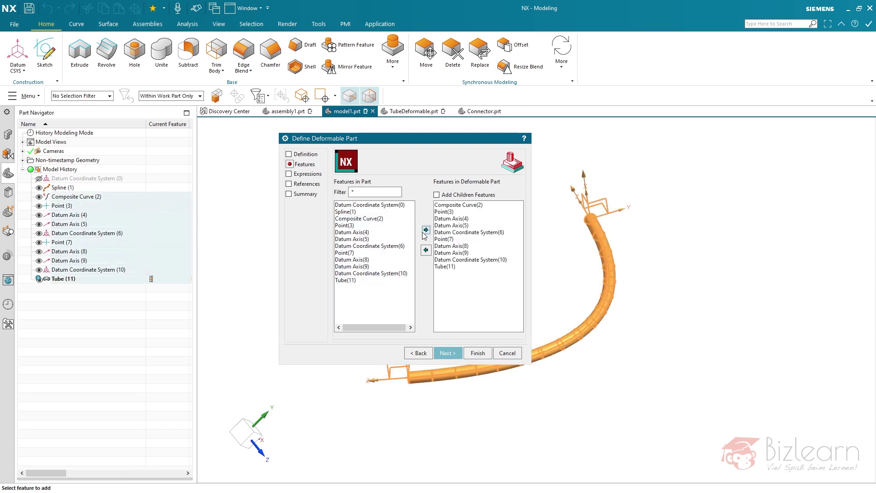
Step: Review the composite curve's section reference, finish the deformable part definition and save the part
left_click(312, 184)
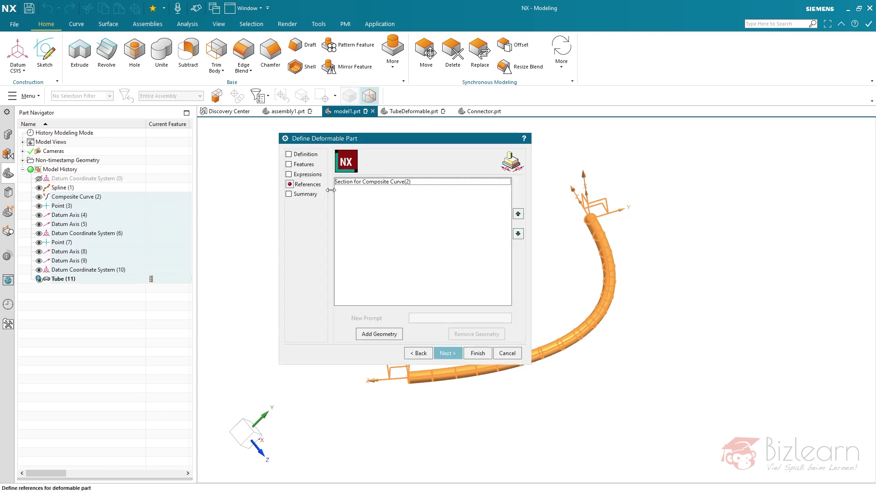
left_click(361, 182)
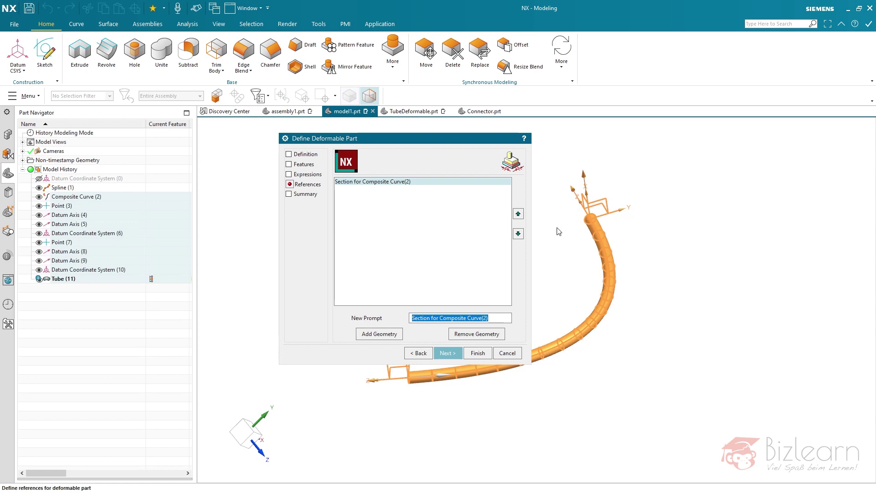
left_click(479, 354)
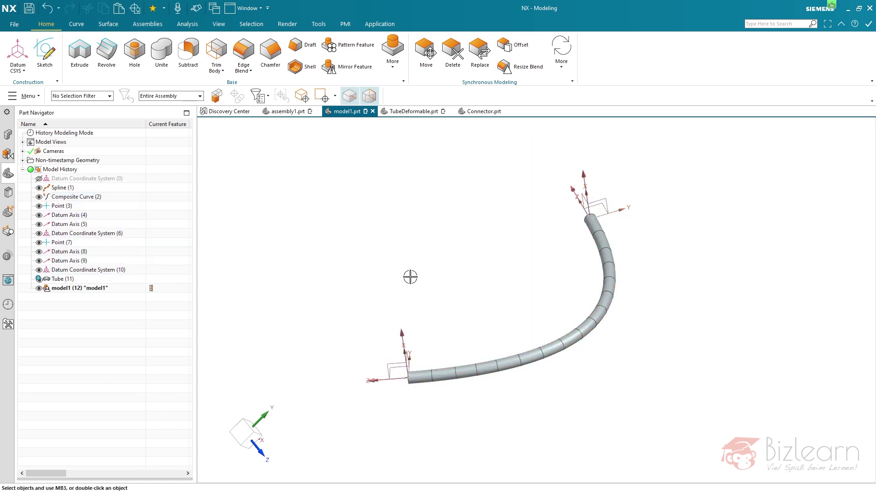
key("ctrl+s")
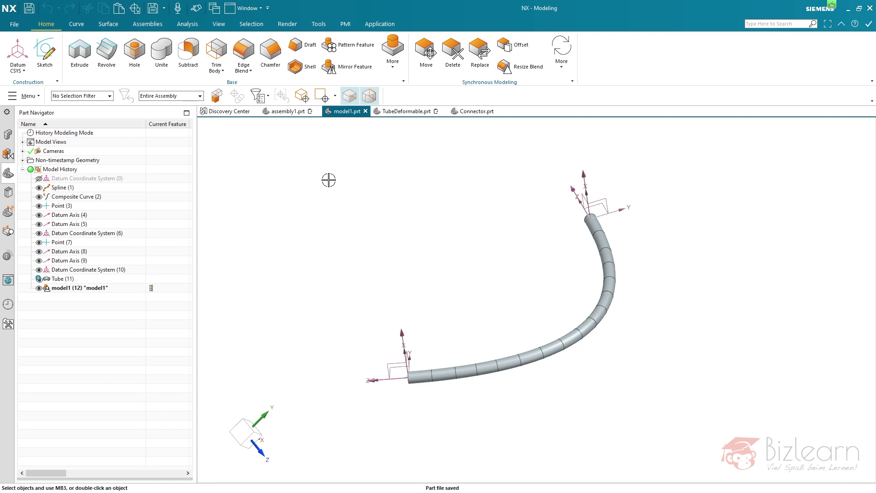
Step: Switch to assembly1.prt and add model1.prt as a component at the WCS, using Move placement instead of constraints
left_click(292, 111)
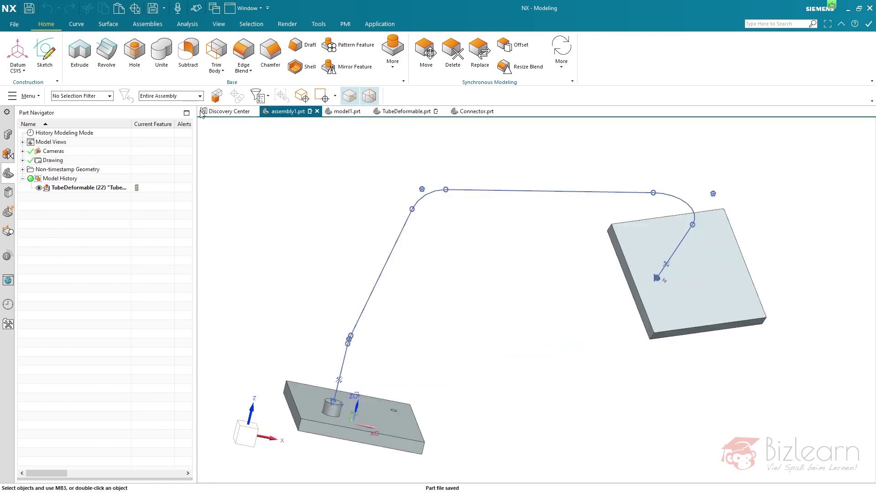
left_click(145, 24)
left_click(48, 54)
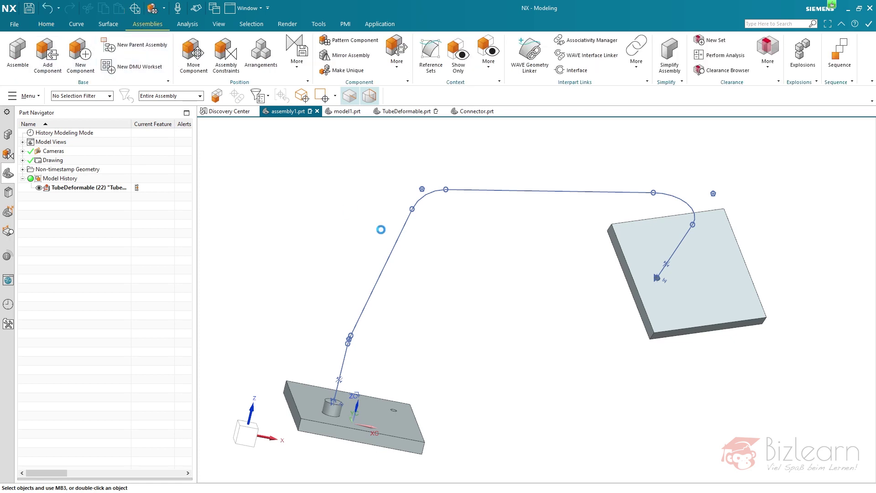
left_click(331, 236)
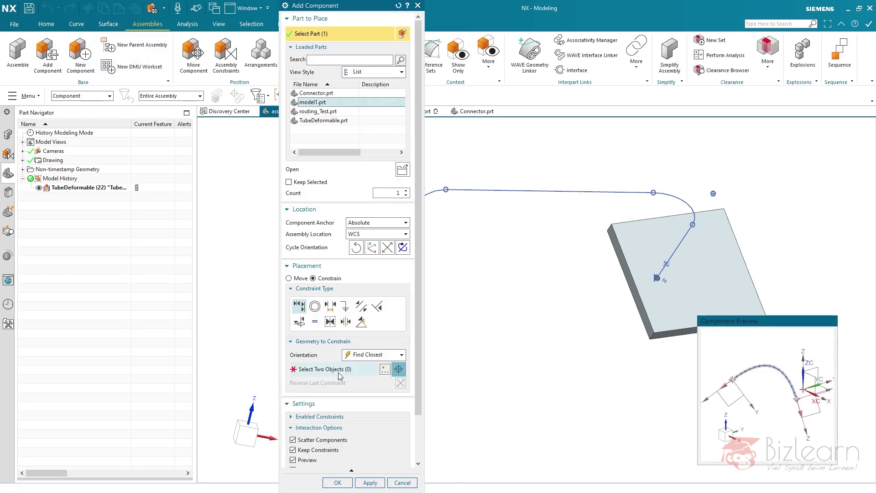
left_click(300, 278)
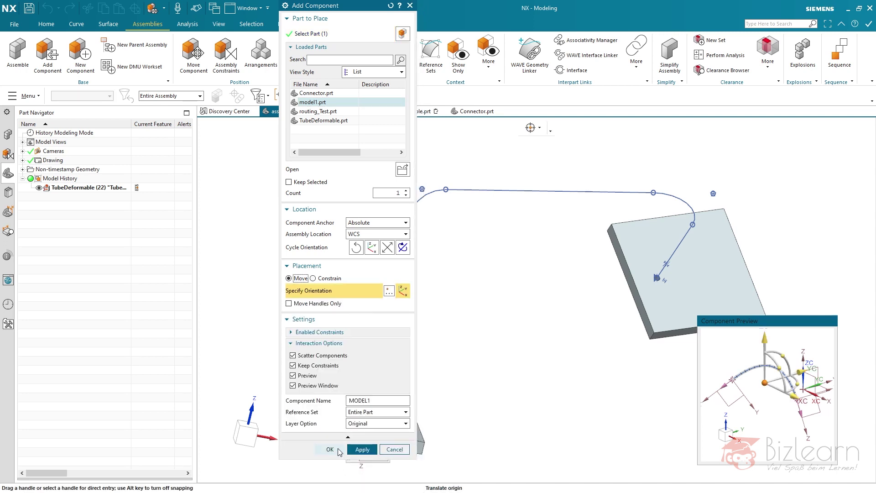
left_click(356, 449)
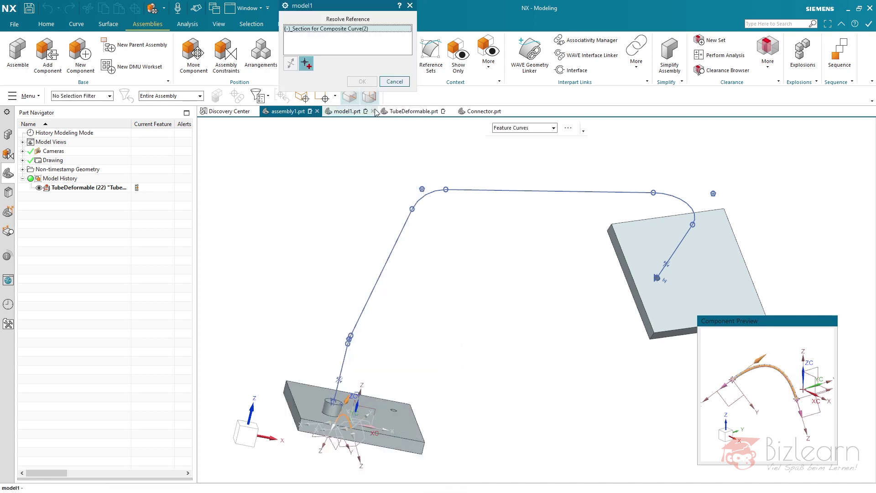
Step: Hide the TubeDeformable feature, resolve model1's composite curve reference with the route line as Connected Curves, and check the routed tube
left_click_drag(352, 14, 302, 190)
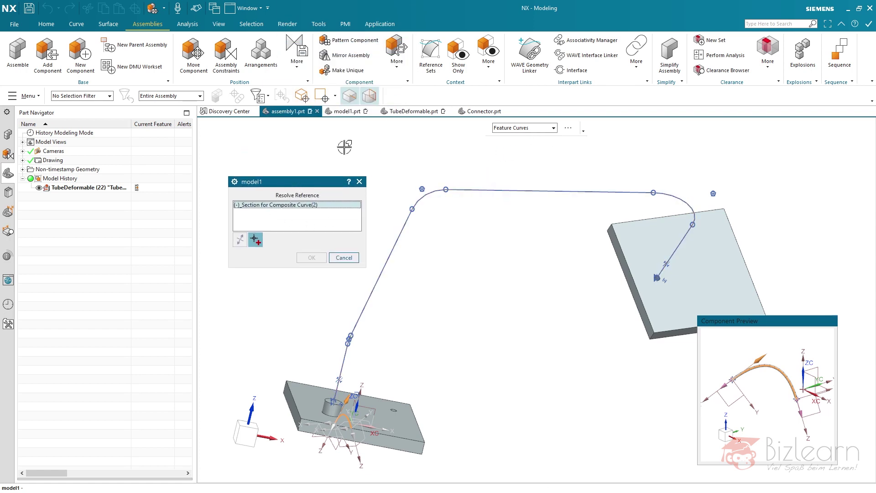
left_click(39, 187)
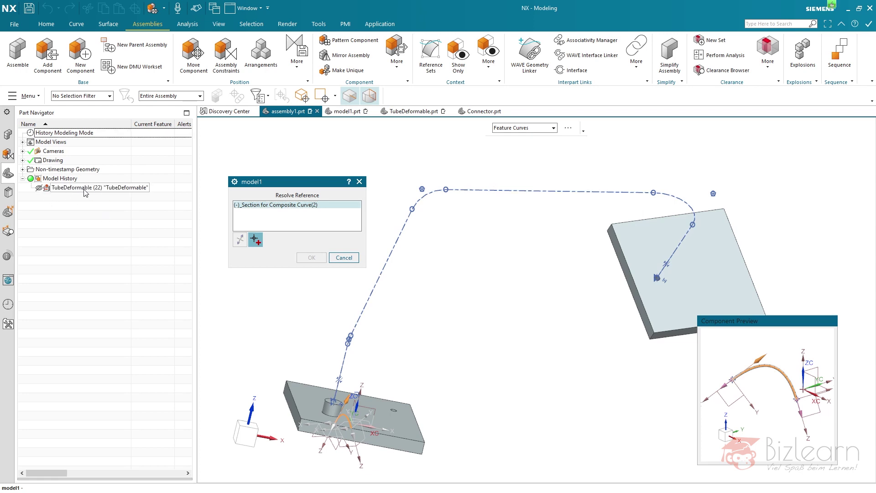
left_click(545, 130)
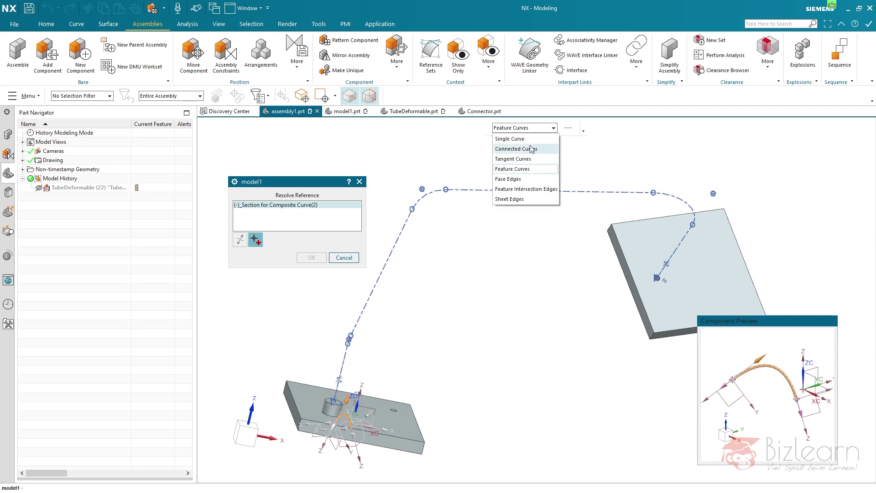
left_click(532, 149)
left_click(505, 189)
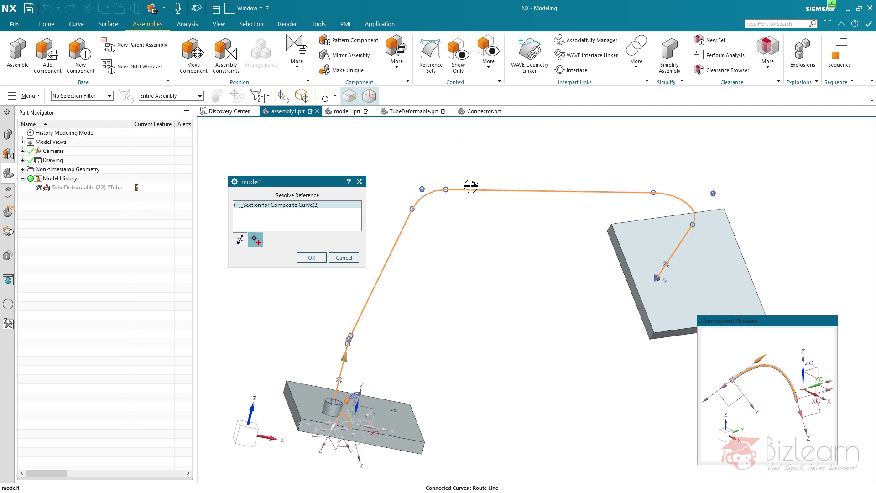
left_click(312, 258)
scroll(423, 195, "up", 5)
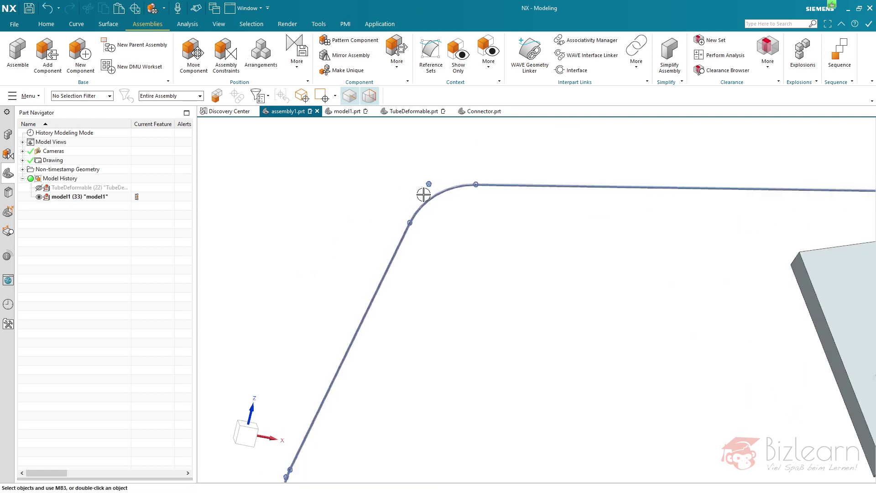
scroll(423, 195, "up", 5)
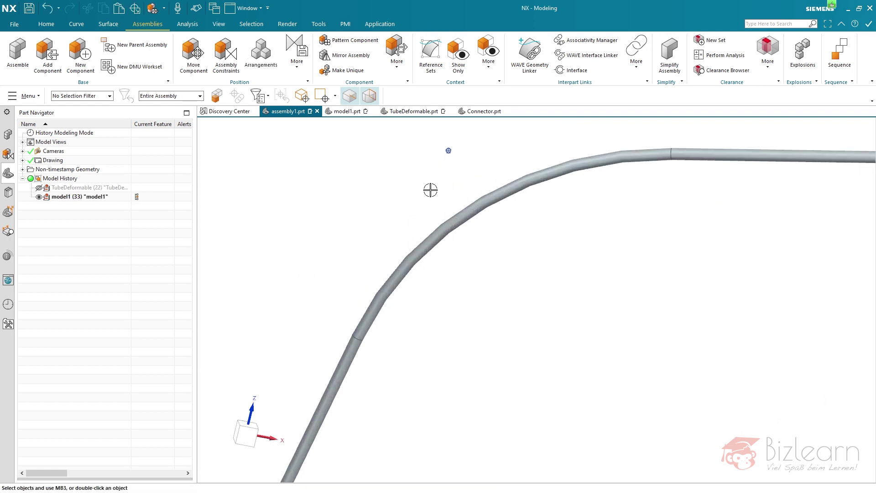
left_click(7, 135)
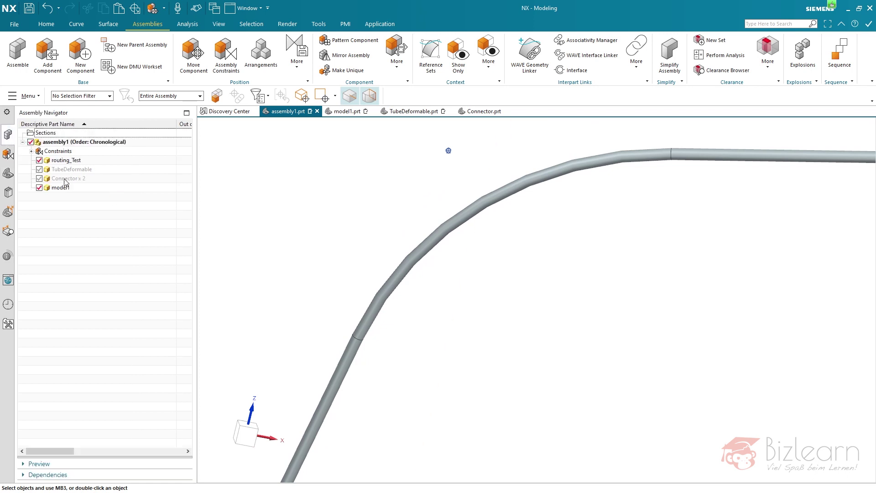
scroll(295, 256, "down", 6)
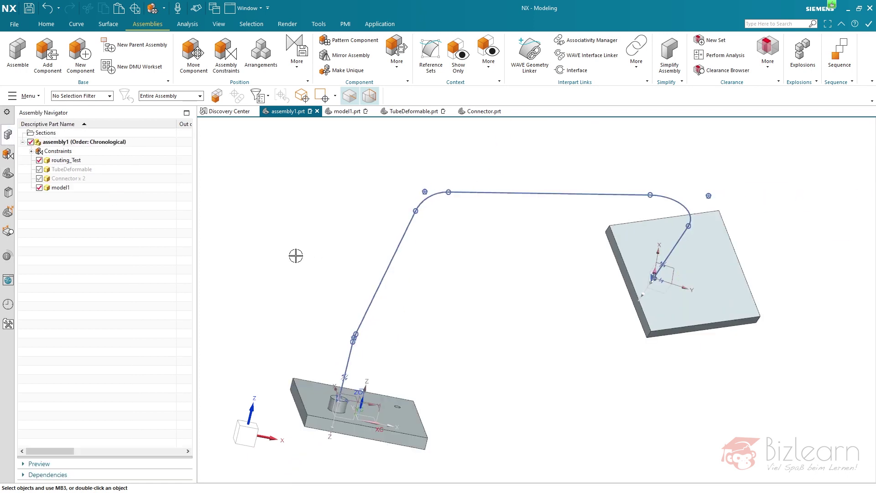